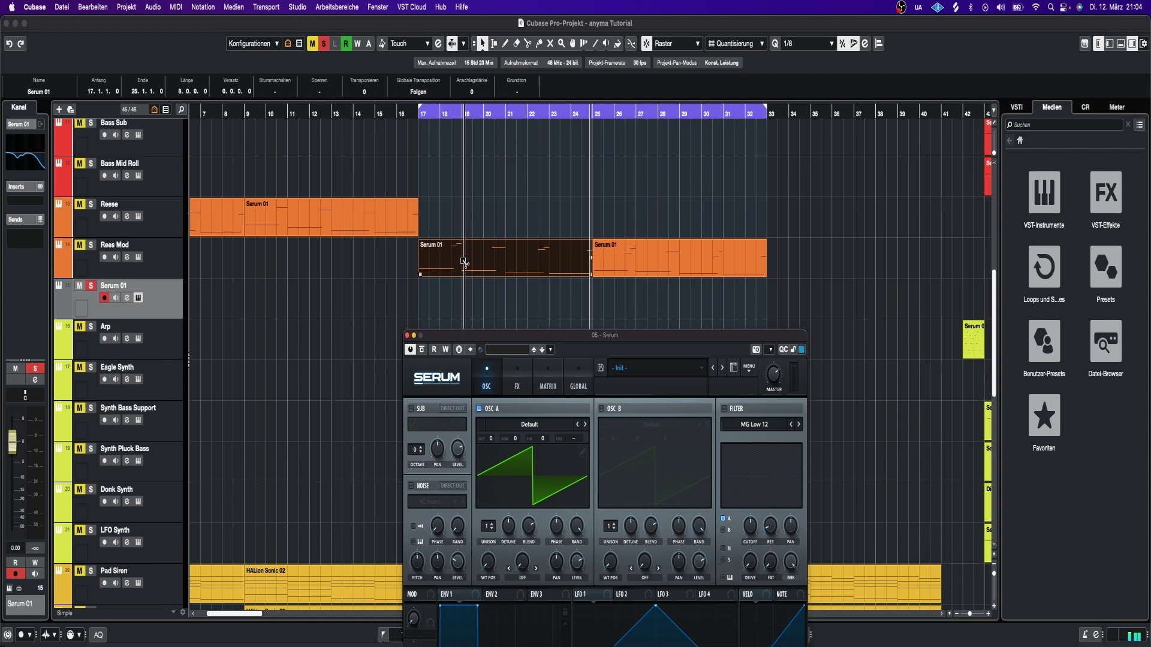
- Copy the first Rees Mod clip onto the Serum 01 track at bar 17 and set the loop range to that copy
left_click_drag(462, 261, 463, 292)
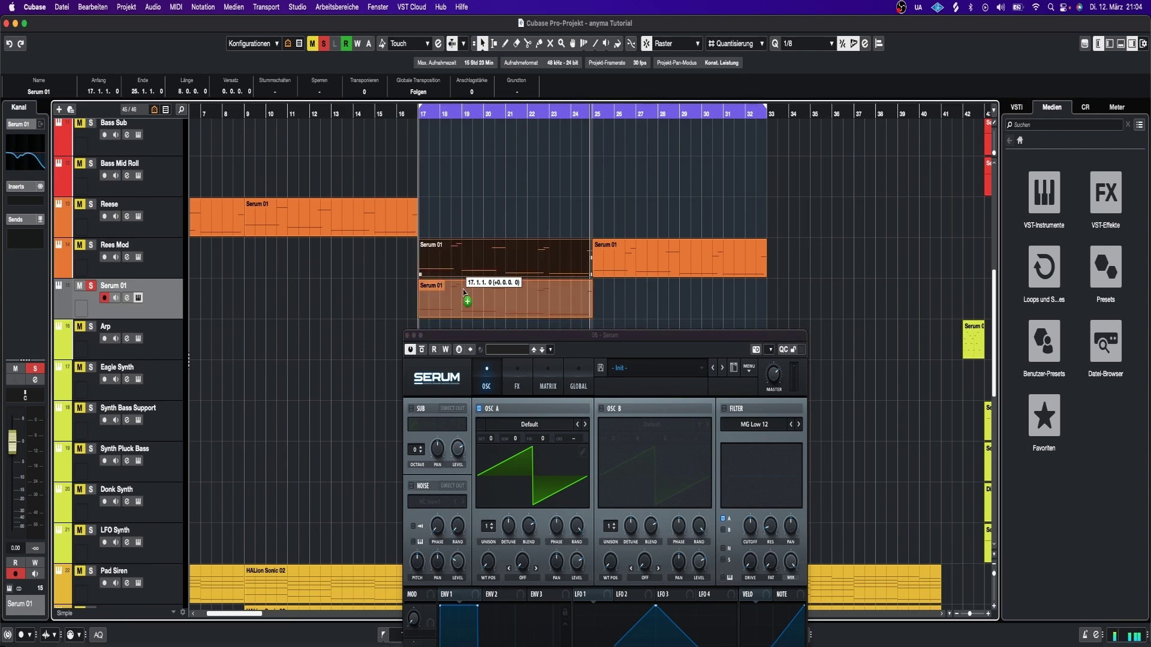
key("p")
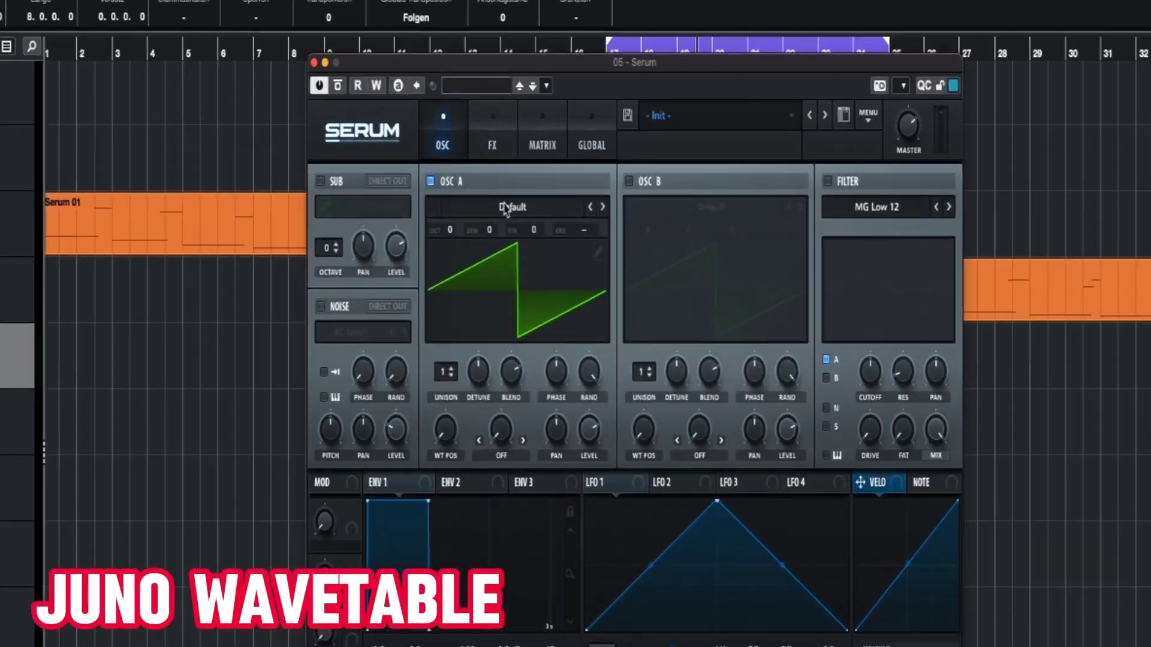
- Load the analog Jno wavetable into oscillator A
left_click(529, 425)
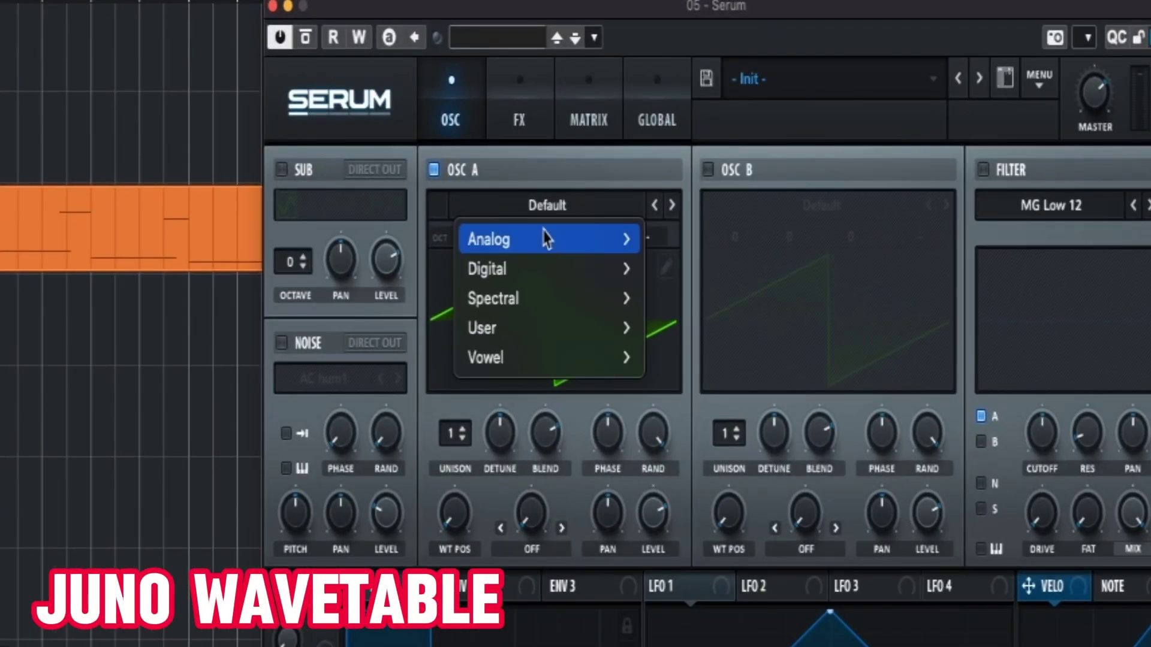
mouse_move(580, 244)
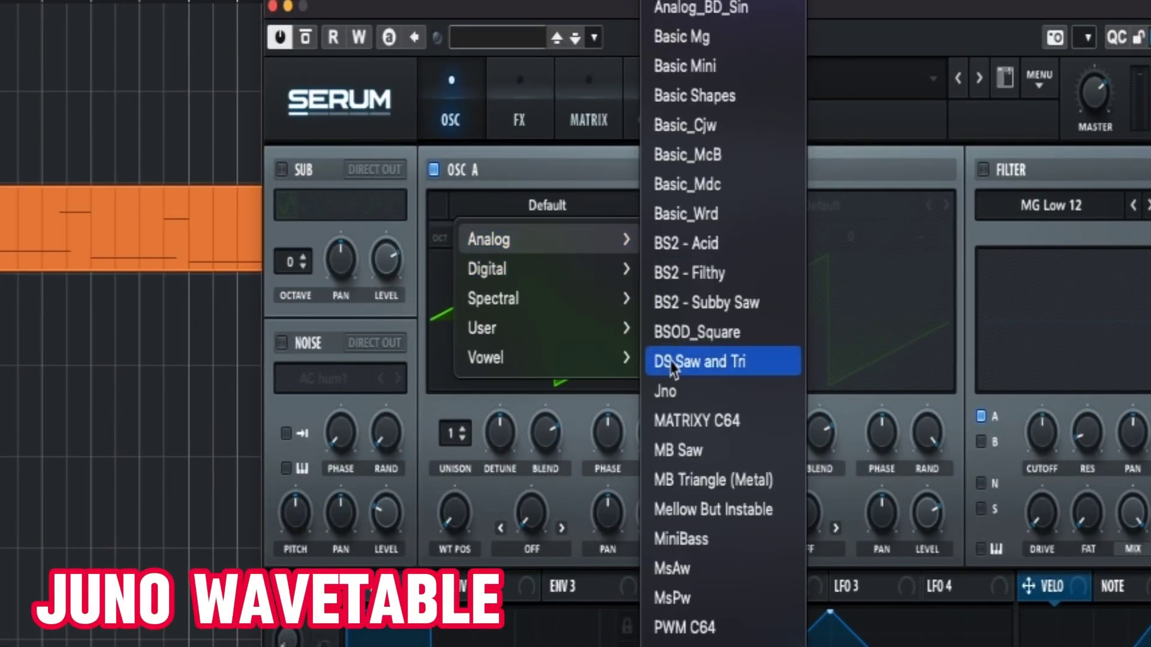
left_click(668, 392)
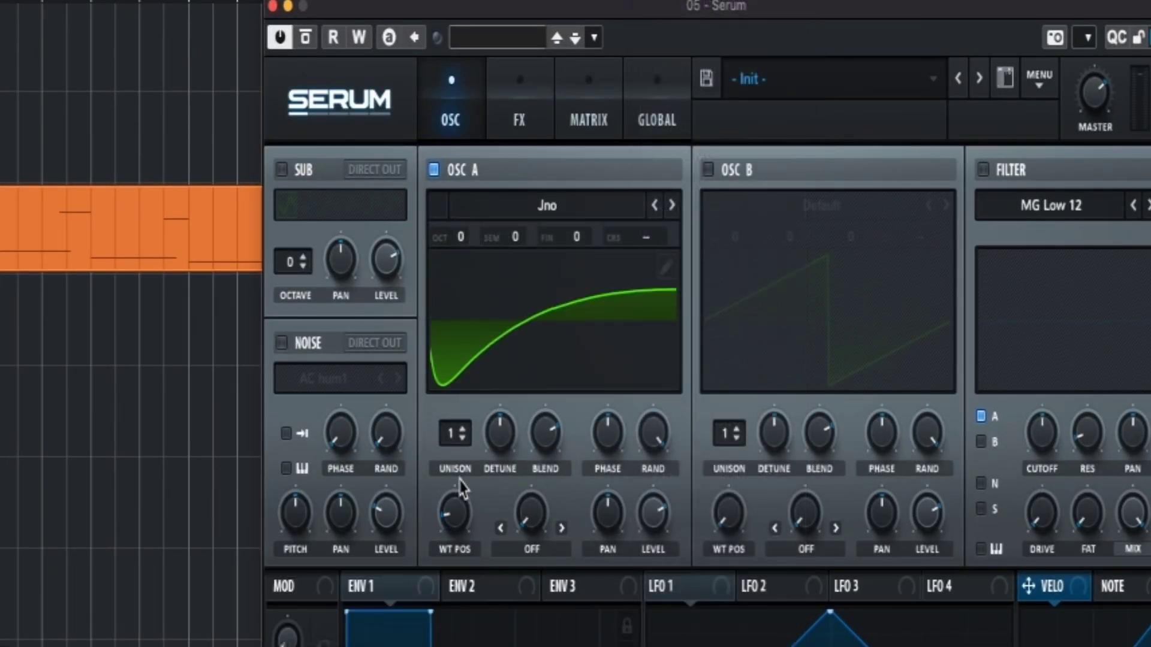
- Set oscillator A to 5 unison voices and reduce its detune
left_click(462, 430)
left_click(462, 431)
left_click(462, 431)
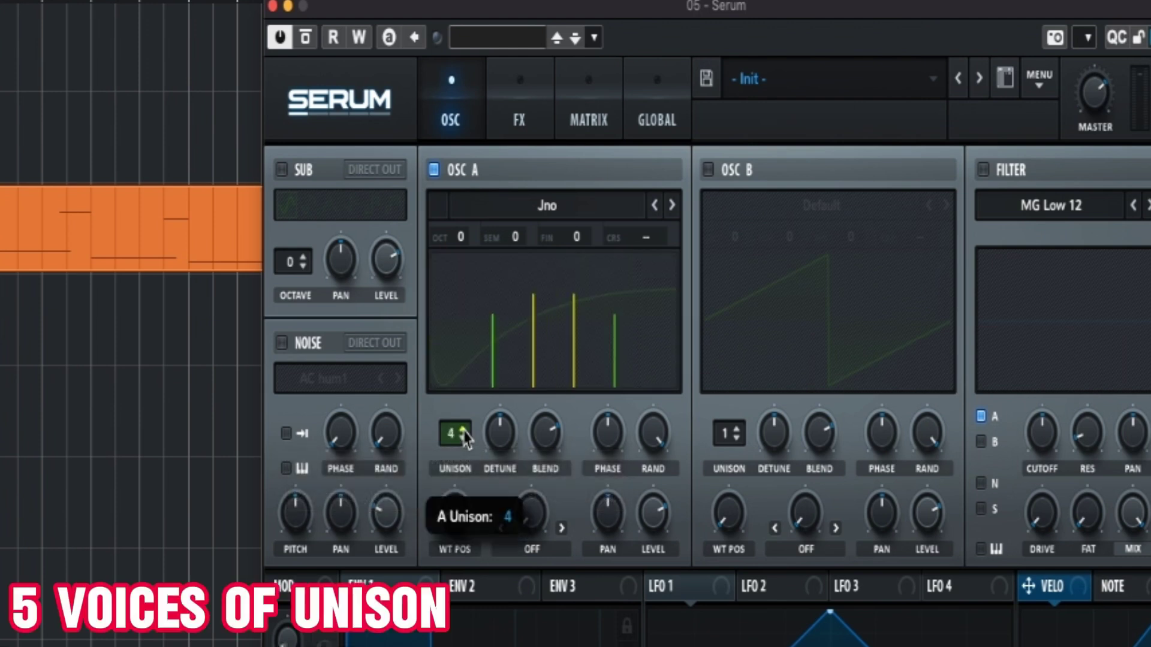
left_click(462, 430)
left_click_drag(495, 435, 496, 461)
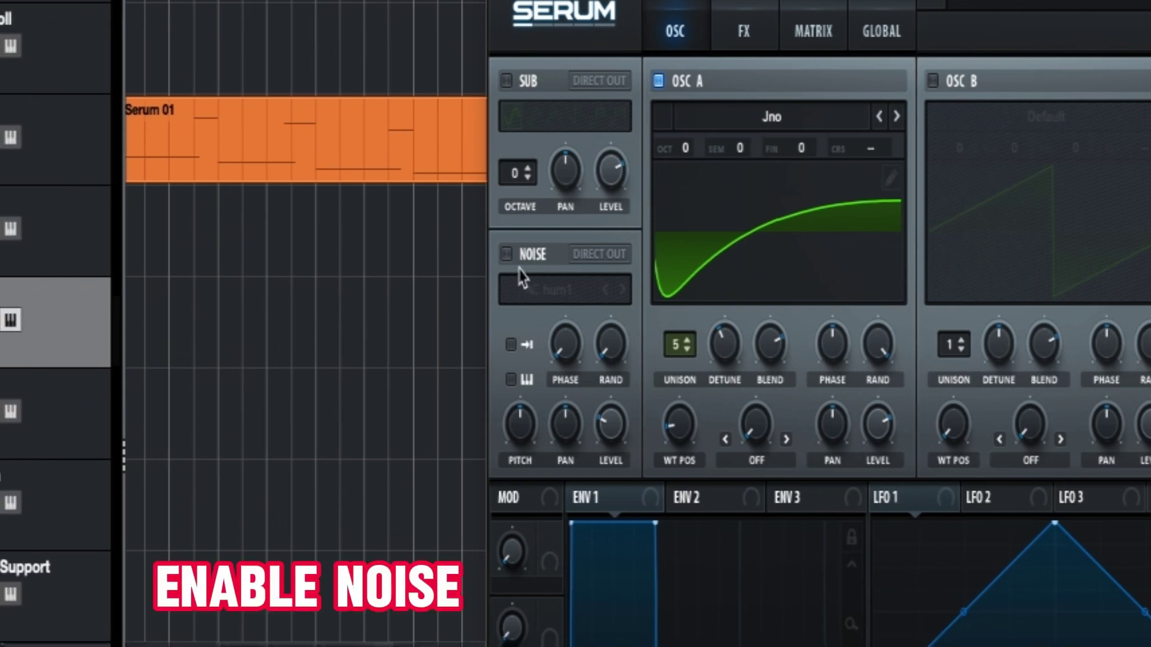
- Enable the noise oscillator with the analog AlphaNz sample and slightly lower its level
left_click(287, 341)
left_click(548, 293)
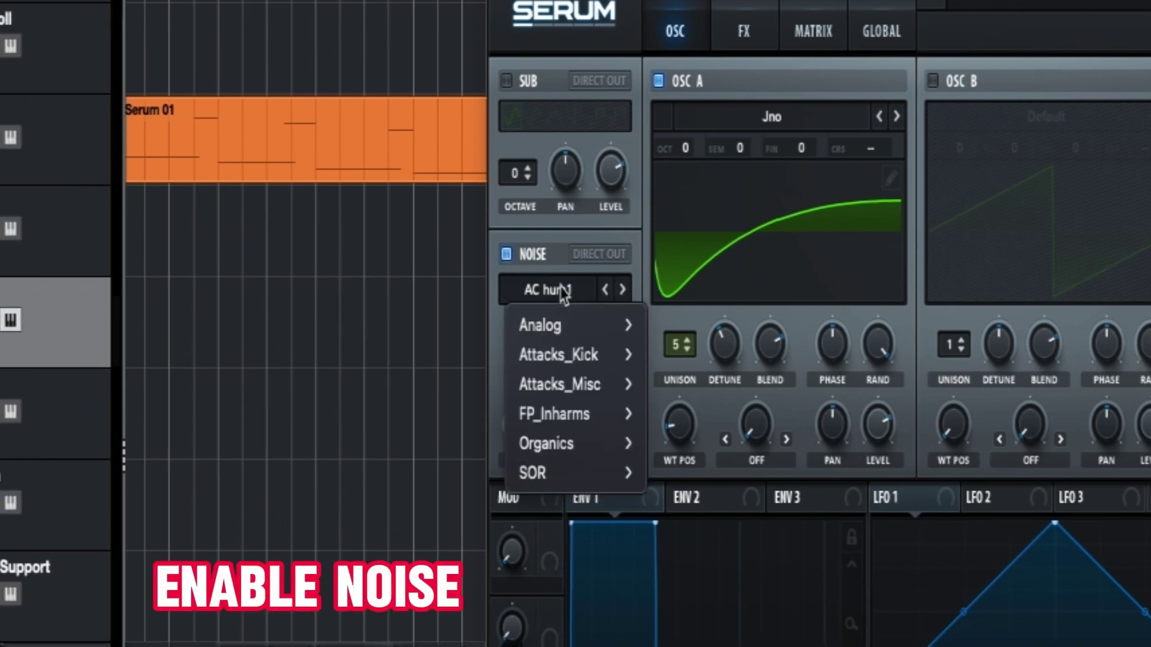
mouse_move(596, 326)
left_click(693, 334)
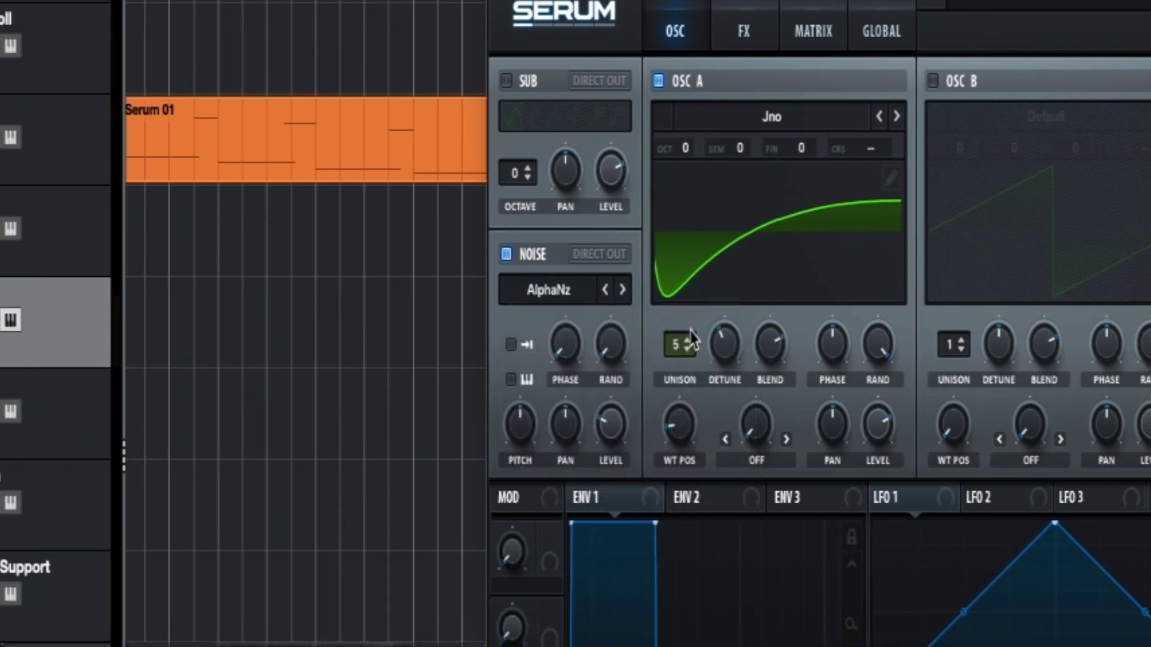
mouse_move(609, 444)
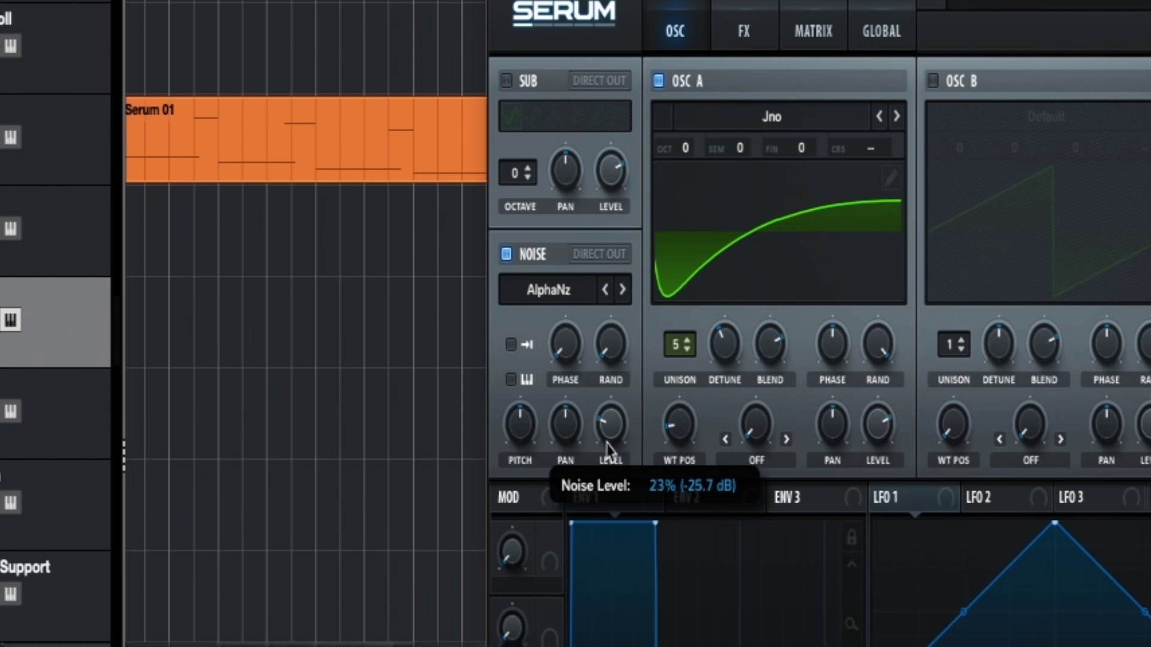
left_click_drag(606, 444, 608, 444)
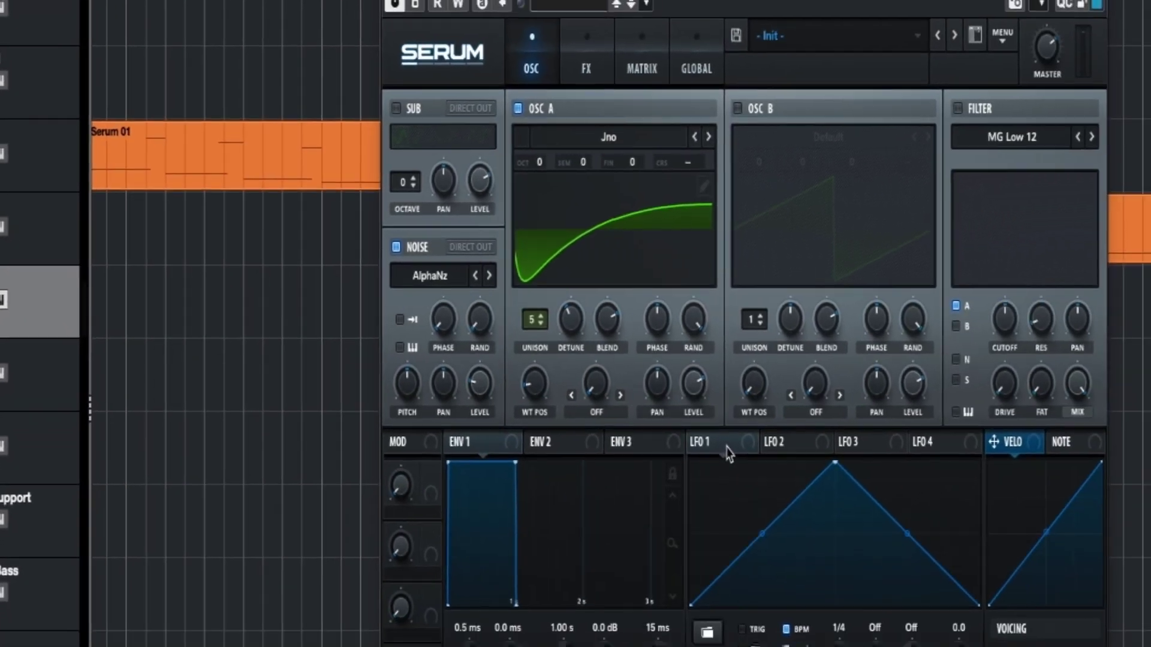
- Assign LFO 1 to modulate oscillator A's phase by a small amount
left_click_drag(877, 497, 829, 357)
left_click_drag(544, 311, 546, 312)
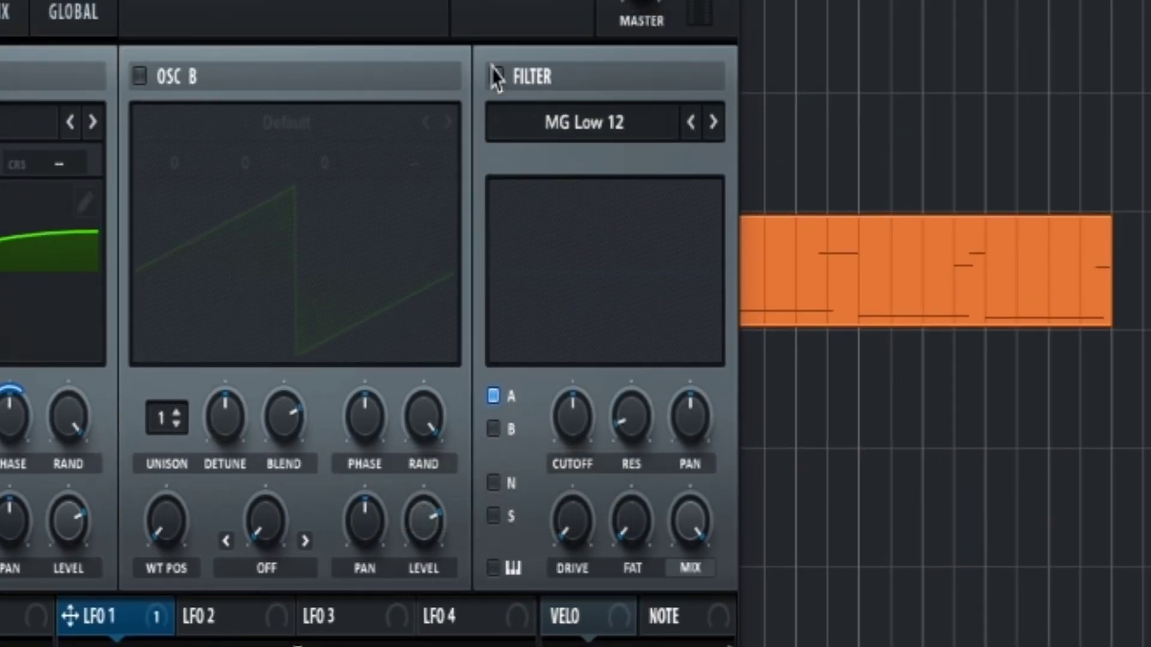
- Enable the MG Low 12 filter, route noise and sub through it alongside oscillator A, and turn the resonance fully down
left_click(496, 76)
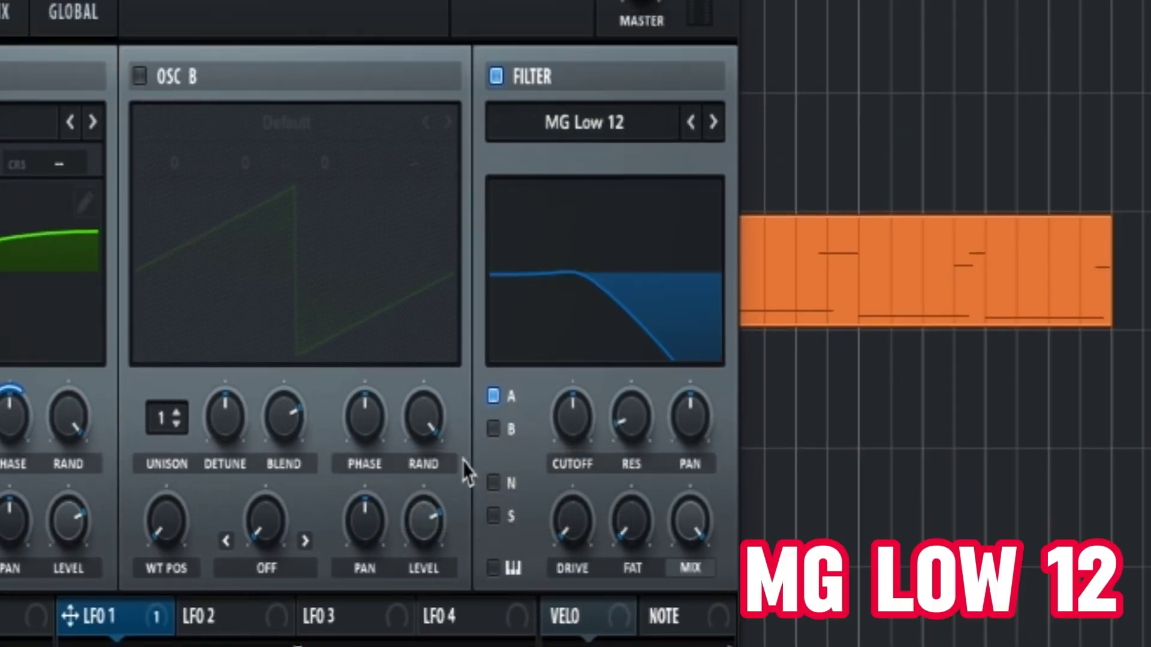
left_click(493, 483)
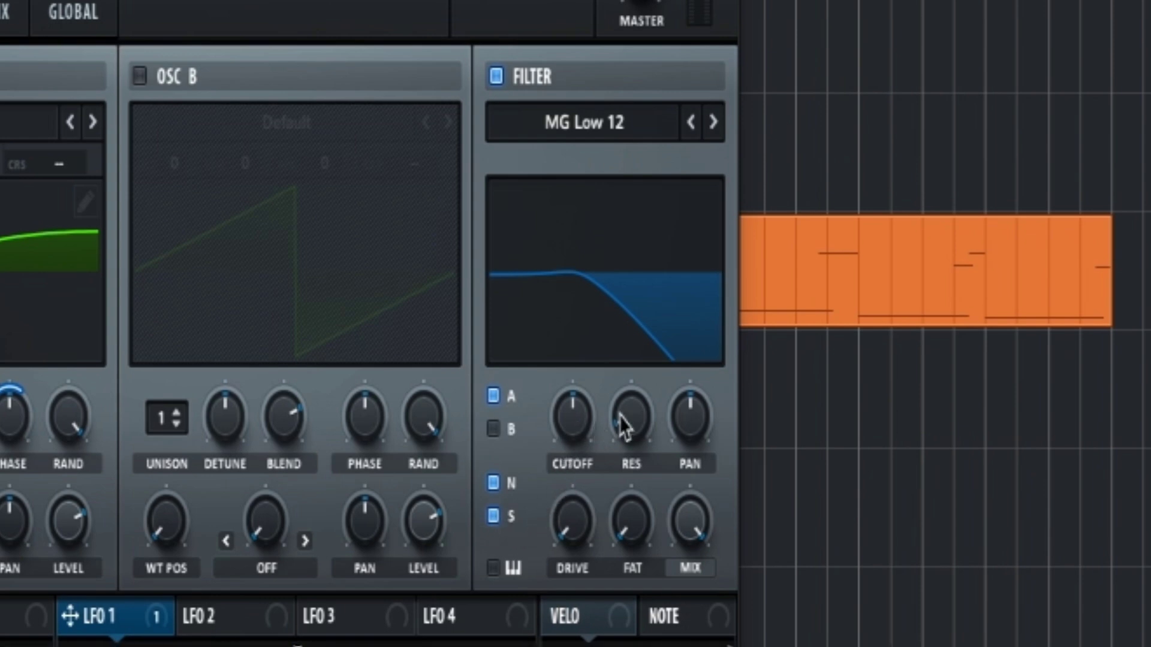
left_click_drag(624, 427, 620, 463)
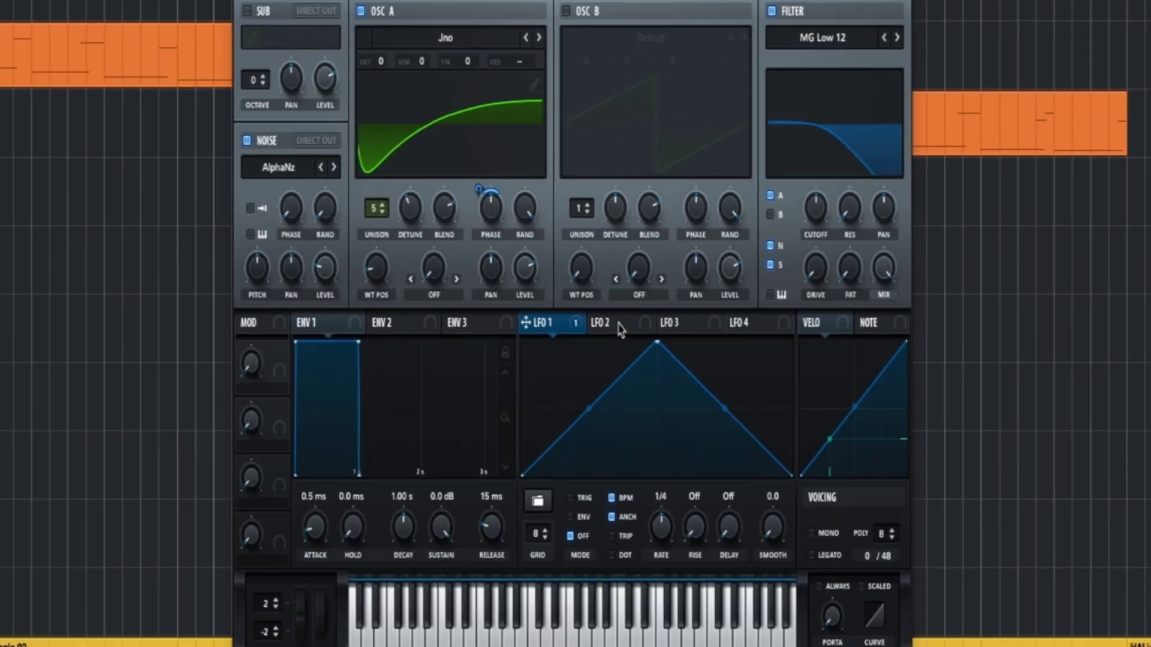
- Turn off tempo sync for LFO 2 and lower the peak of its triangle shape to about a quarter of full height
left_click(198, 616)
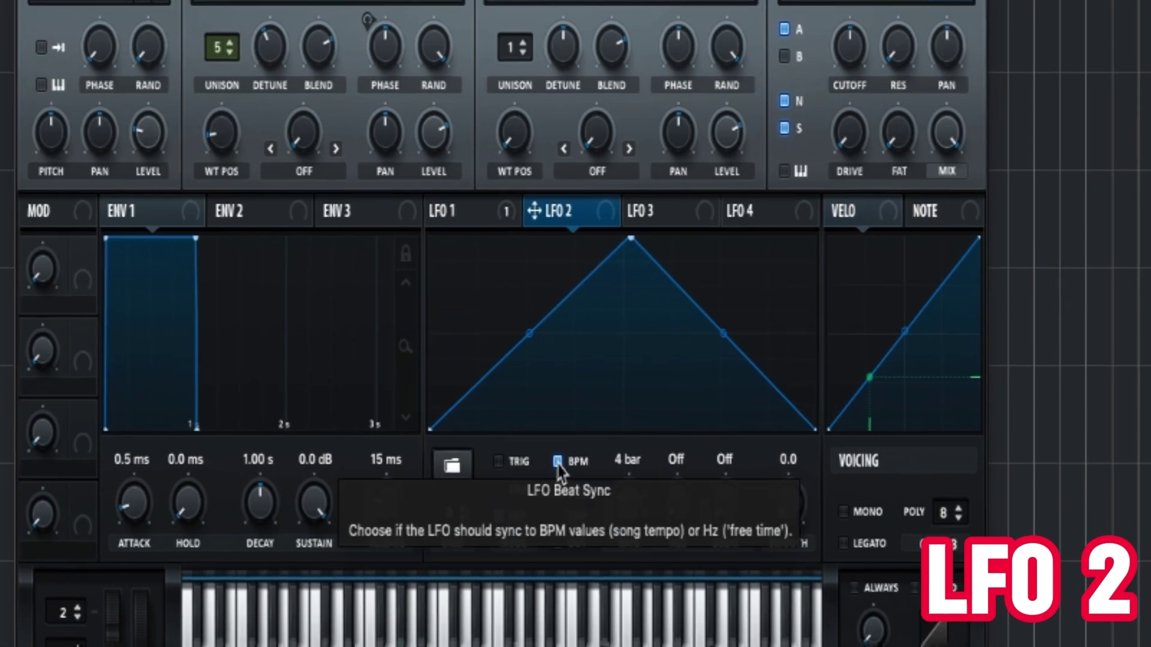
left_click(587, 481)
left_click_drag(631, 240, 623, 387)
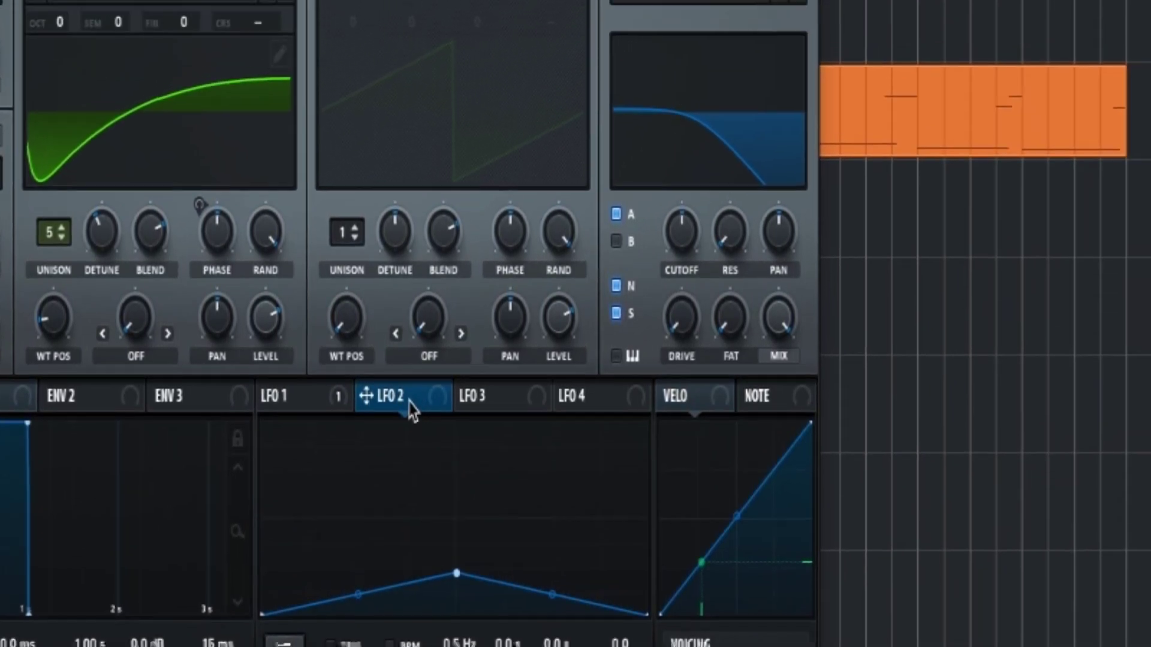
- Assign LFO 2 to the filter cutoff with one-directional modulation, and lower the base cutoff
left_click_drag(533, 210, 817, 95)
left_click_drag(575, 356, 611, 322)
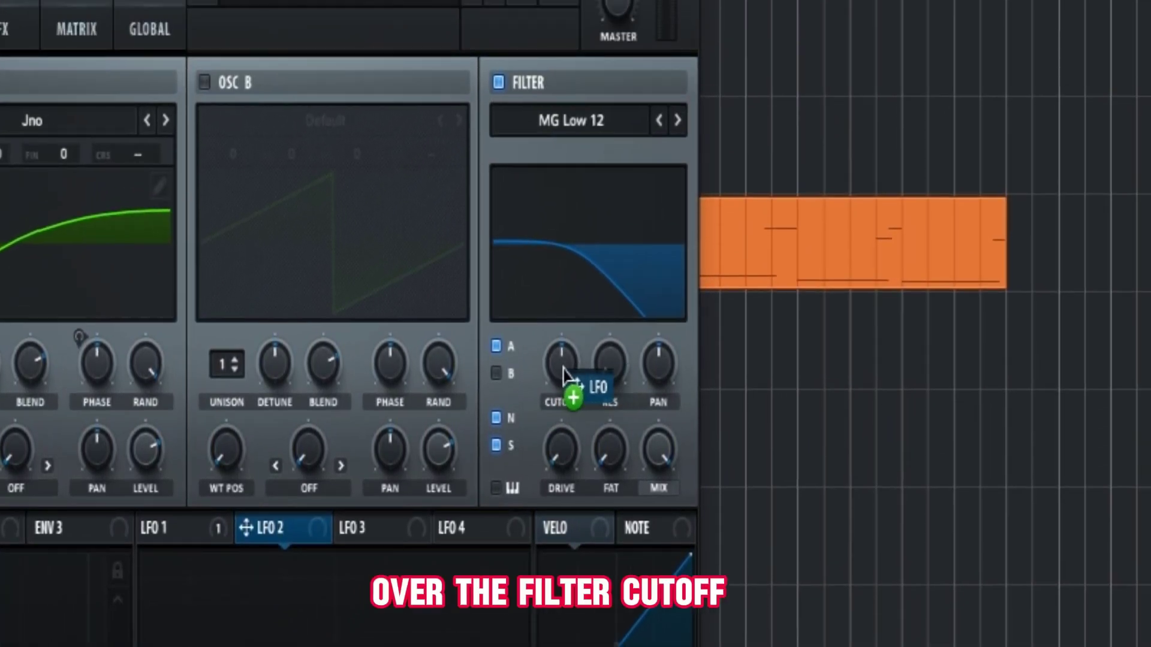
left_click_drag(562, 375, 561, 381)
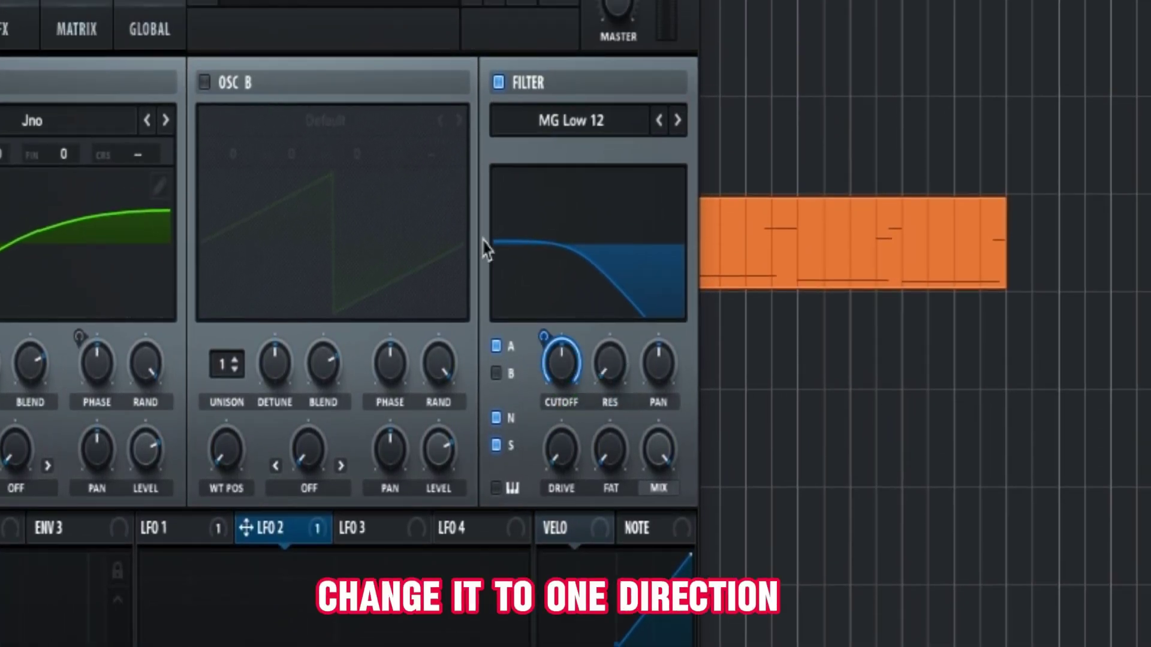
left_click(544, 343, "alt+shift")
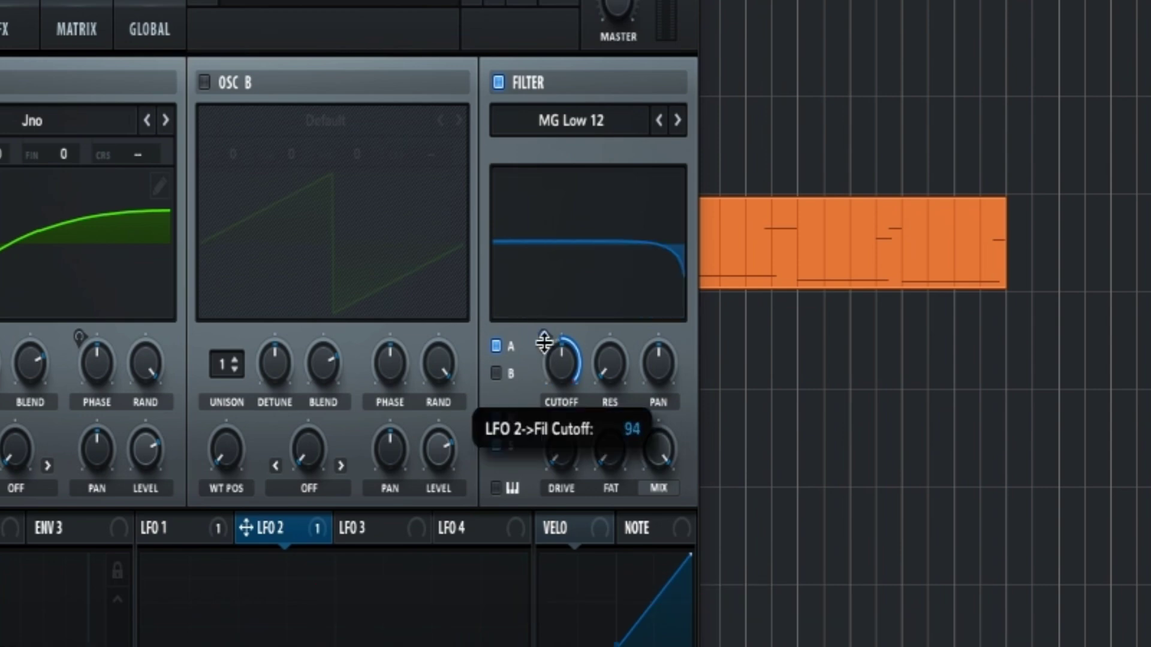
left_click_drag(555, 360, 562, 405)
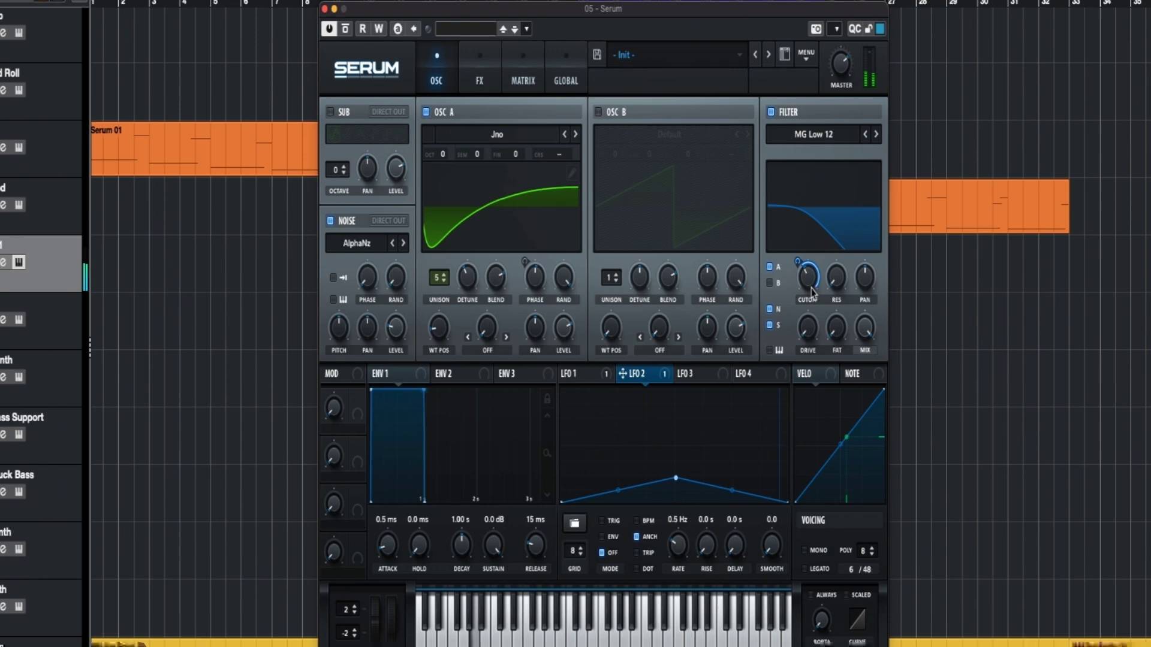
right_click(811, 288)
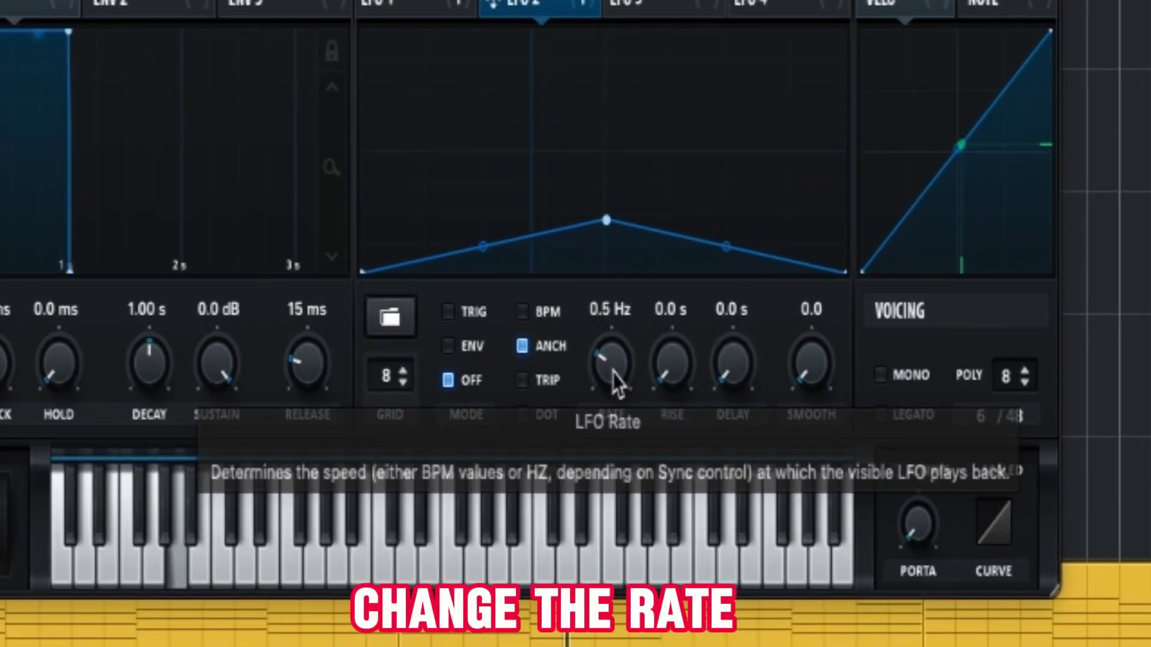
- Set LFO 2's rate to 0.2 Hz
left_click_drag(683, 554, 680, 543)
left_click_drag(618, 357, 534, 300)
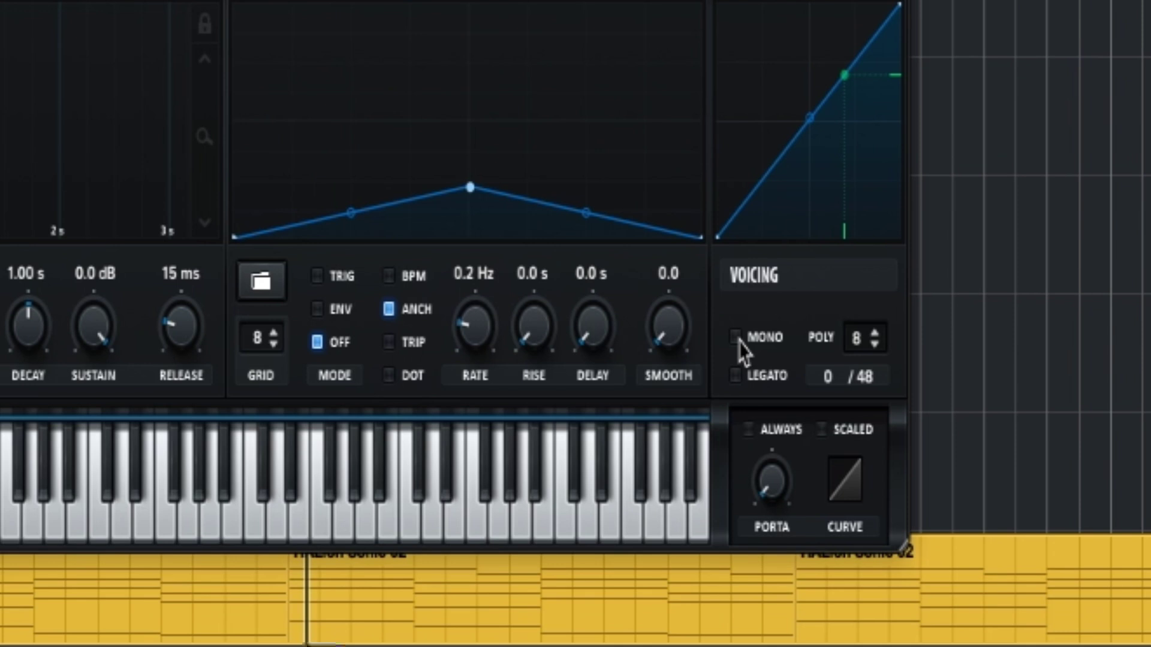
- Enable mono and legato voicing and set the portamento time to 129 ms
left_click(838, 364)
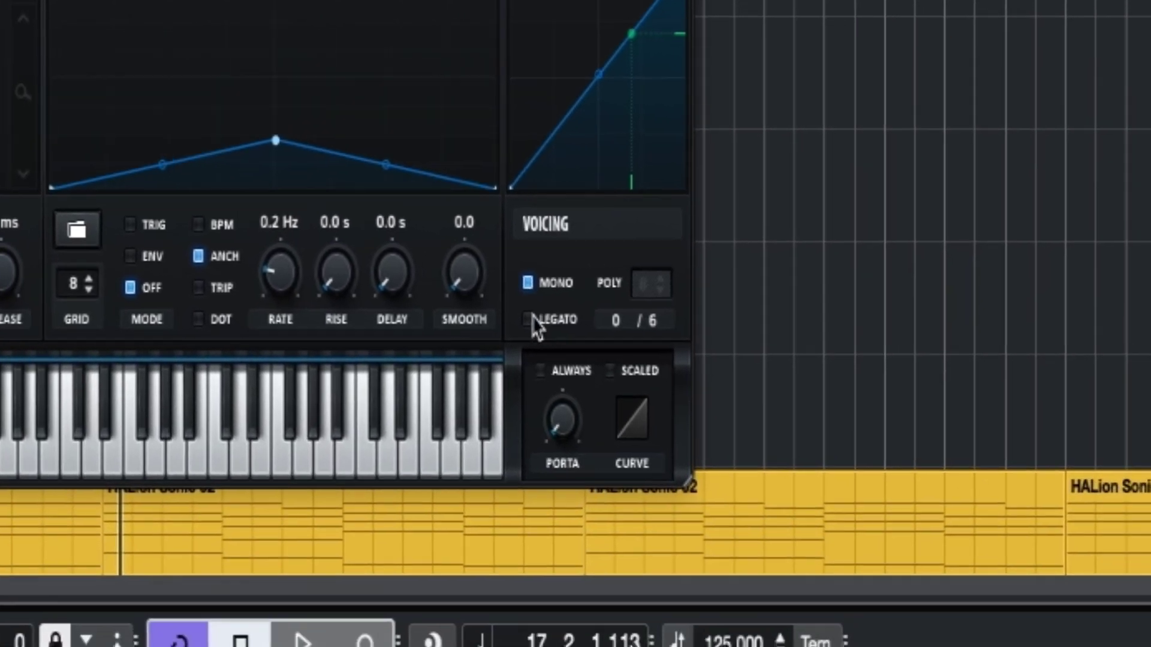
left_click(839, 403)
left_click_drag(554, 415, 563, 269)
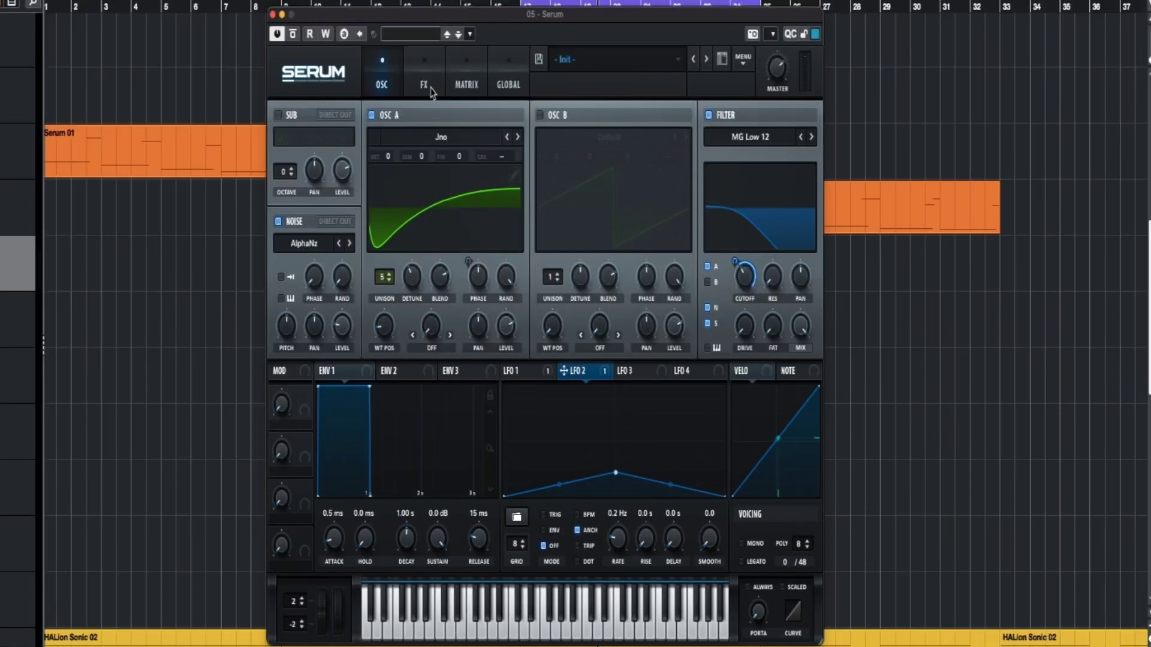
- Add the Hyper/Dimension effect, raise the Dimension mix well above half, and reduce its size
left_click(424, 75)
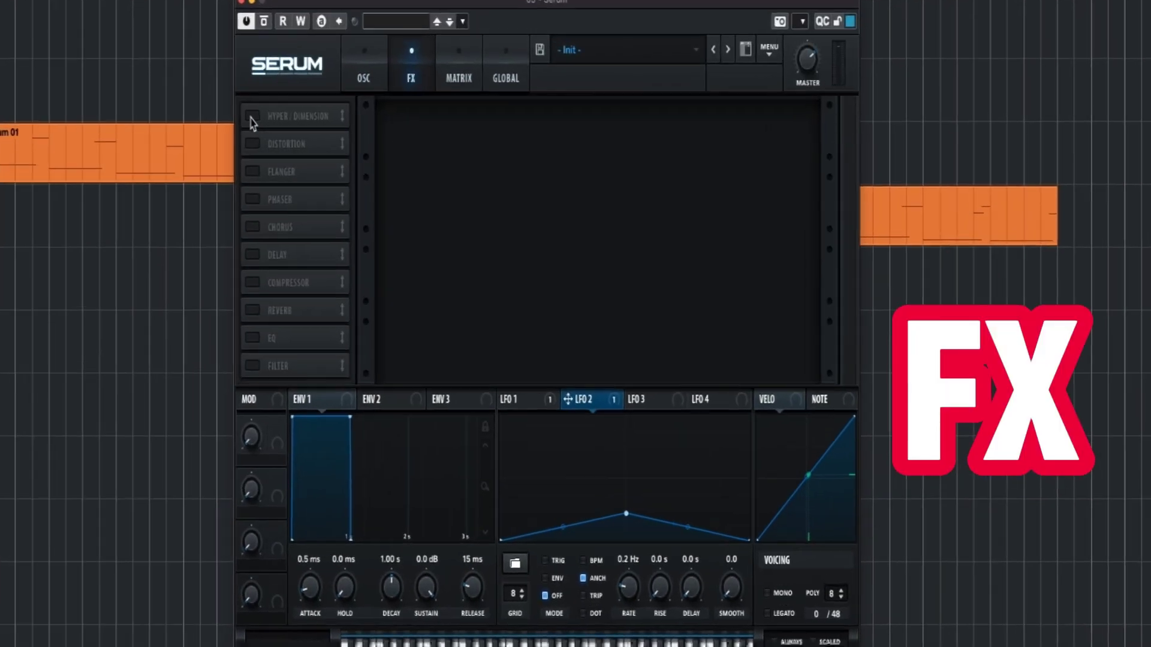
left_click(282, 118)
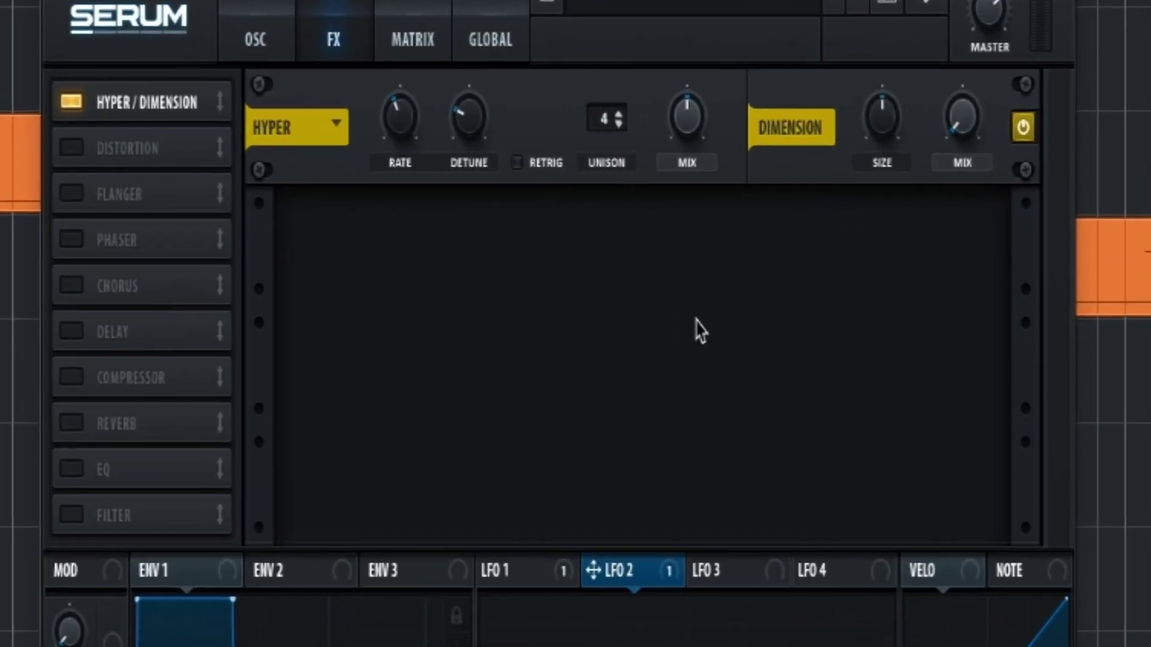
left_click_drag(986, 153, 966, 9)
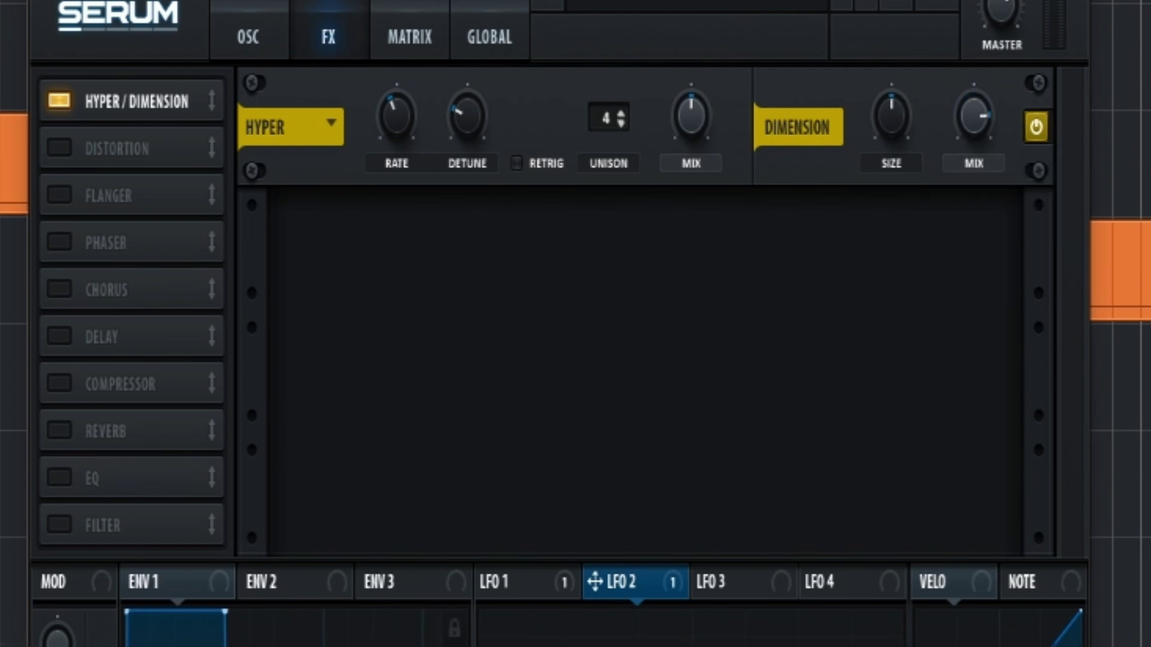
left_click_drag(891, 116, 888, 216)
- Add the distortion effect, increase its drive to just under half, and change its type to Diode 1
left_click(60, 149)
mouse_move(811, 259)
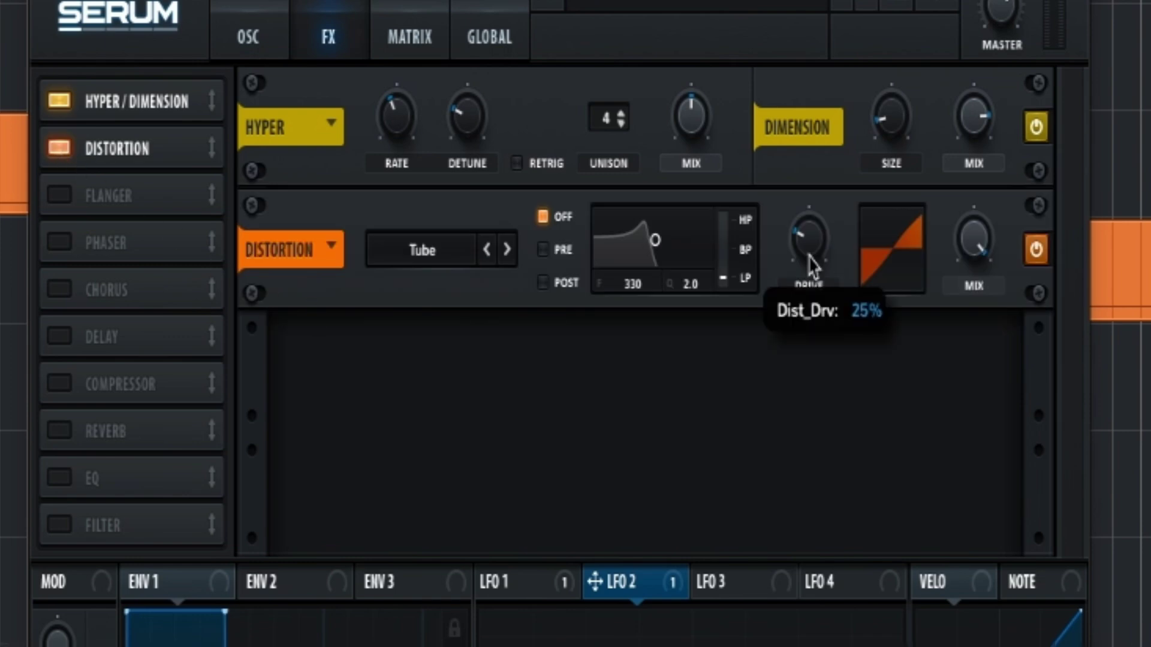
left_click_drag(811, 245, 812, 213)
left_click(420, 250)
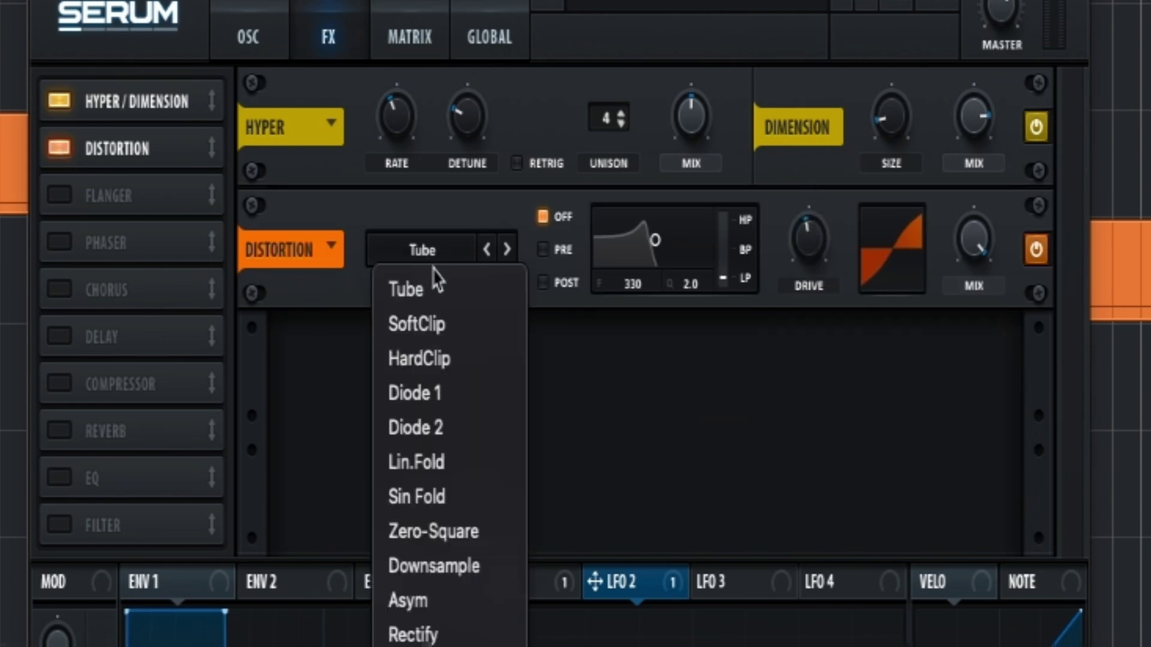
left_click(423, 393)
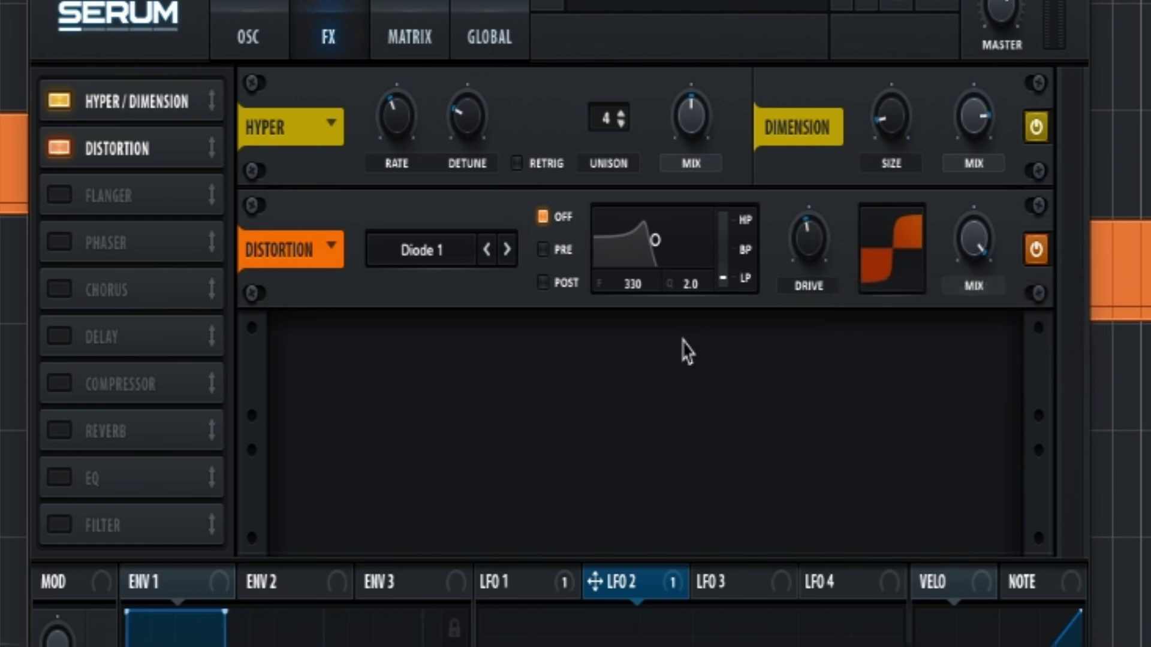
- Add the reverb effect to the patch
left_click(59, 430)
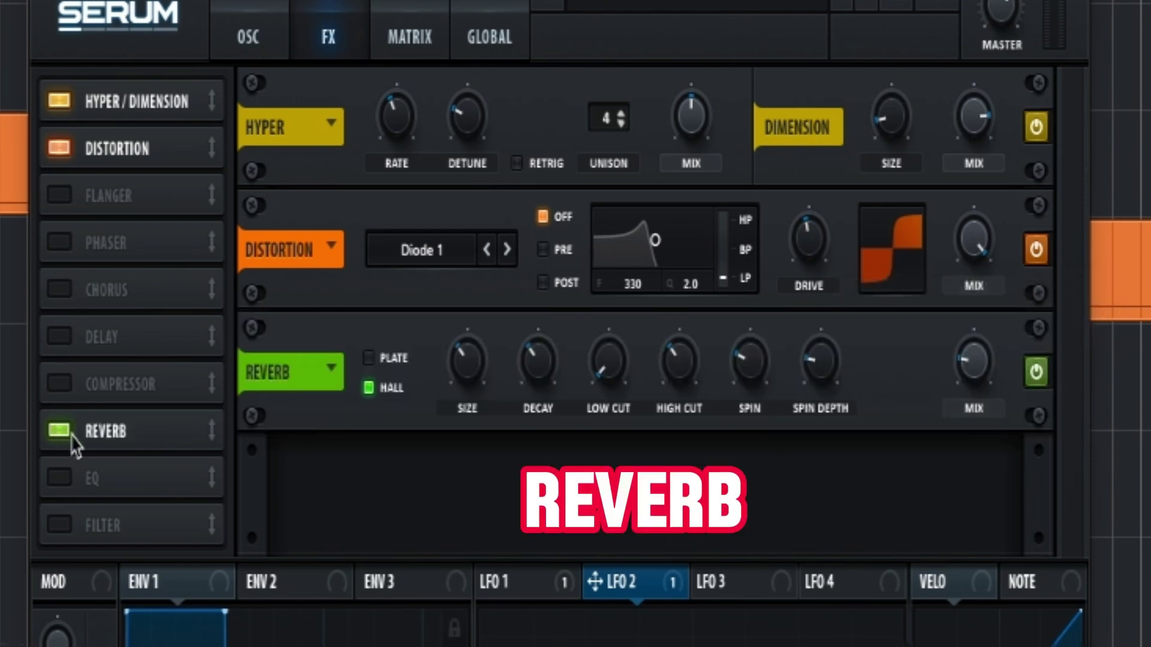
mouse_move(982, 376)
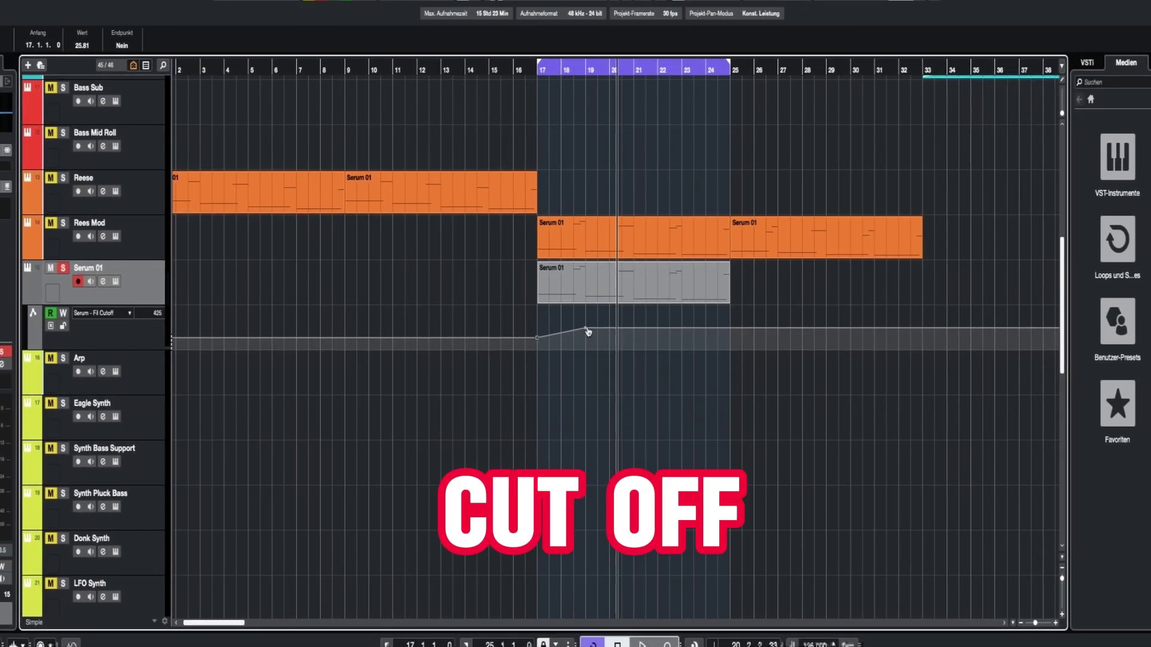
- Play the looped Serum 01 section from bar 17 to audition the filter cutoff automation
left_click(540, 71)
key("space")
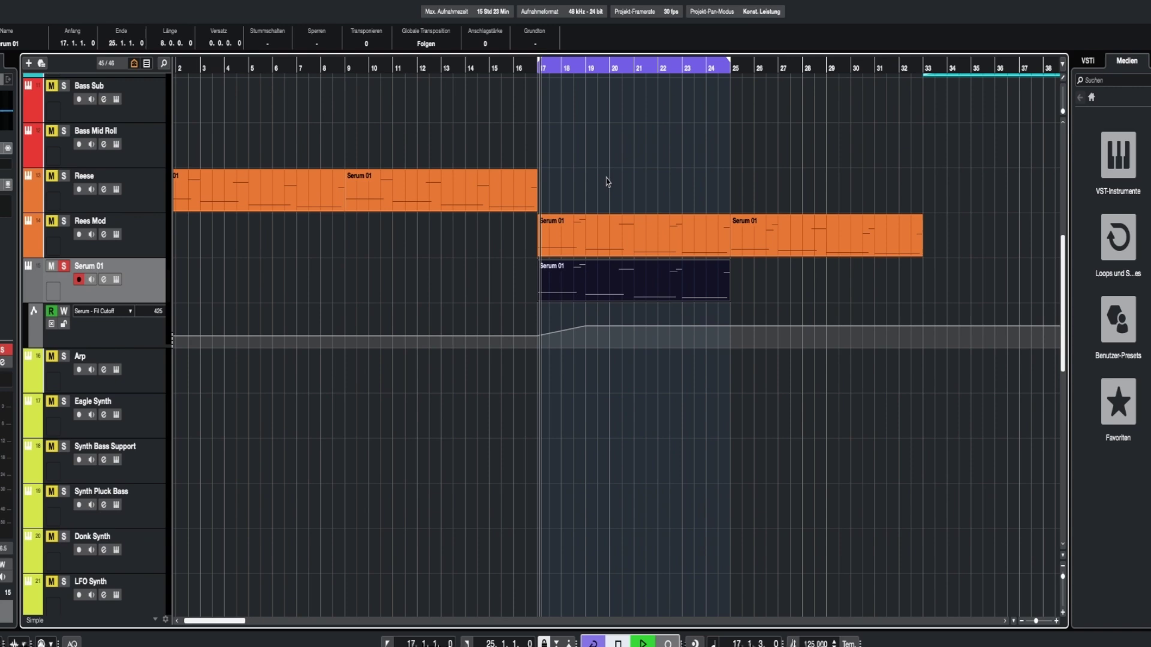
scroll(608, 181, "left", 1)
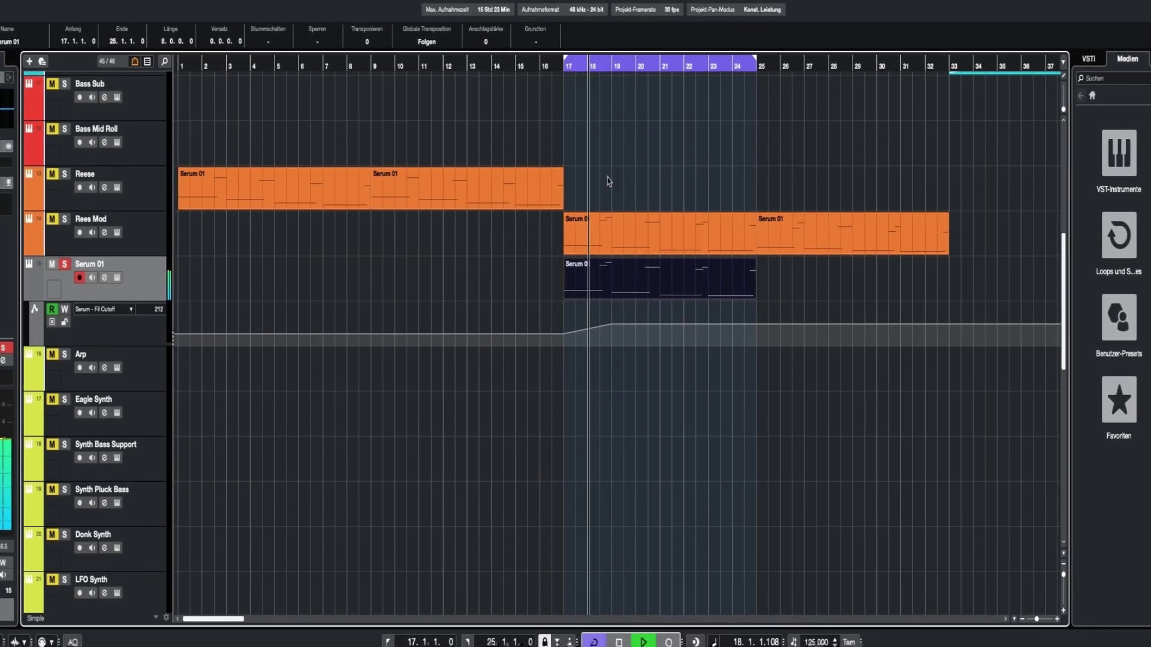
- Automate Serum 01's LFO2 Rate with a slight rise from bar 17, bending into a steep curved climb to about 71 Hz at bar 19
key("space")
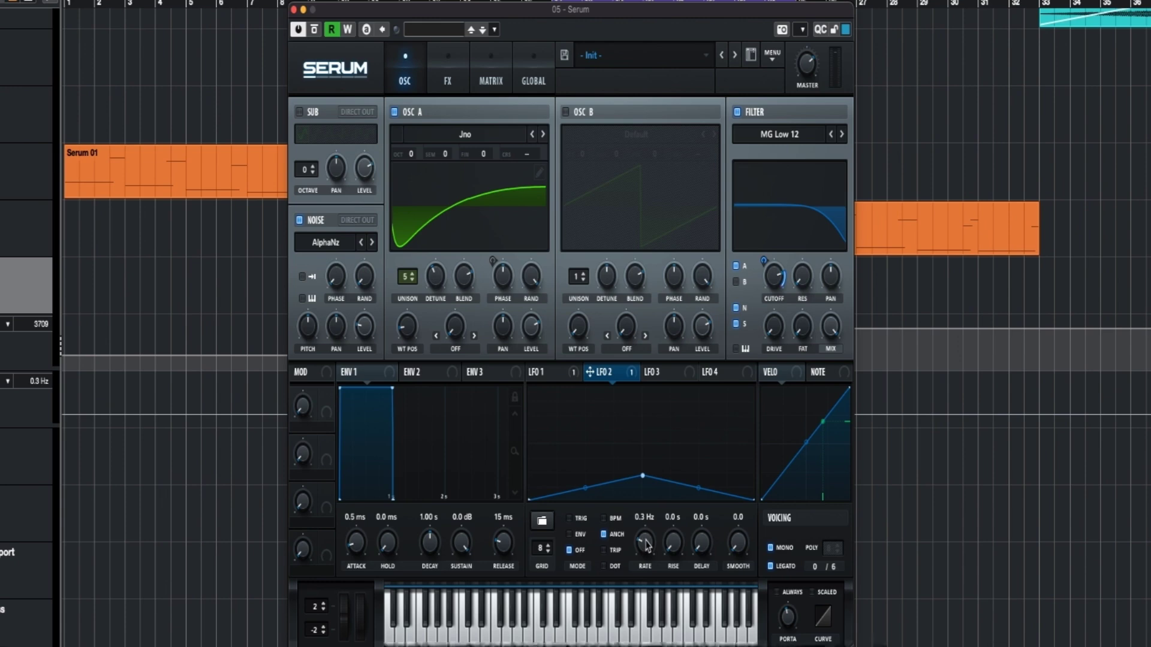
left_click(294, 10)
left_click(553, 409)
left_click(589, 407)
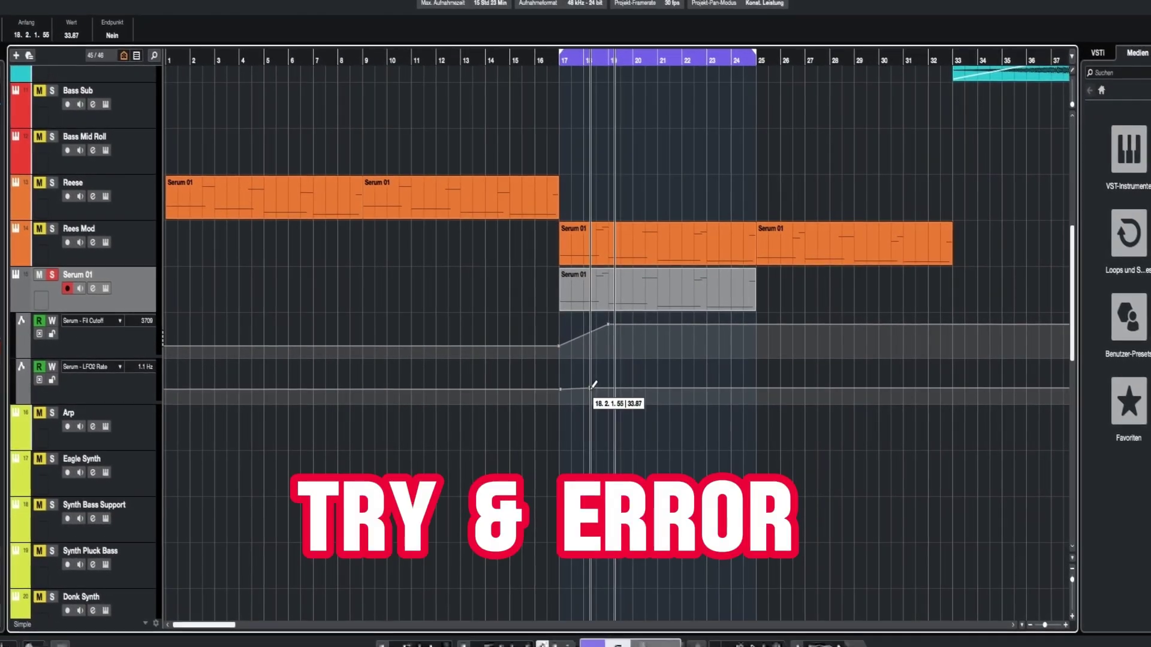
left_click_drag(591, 388, 609, 367)
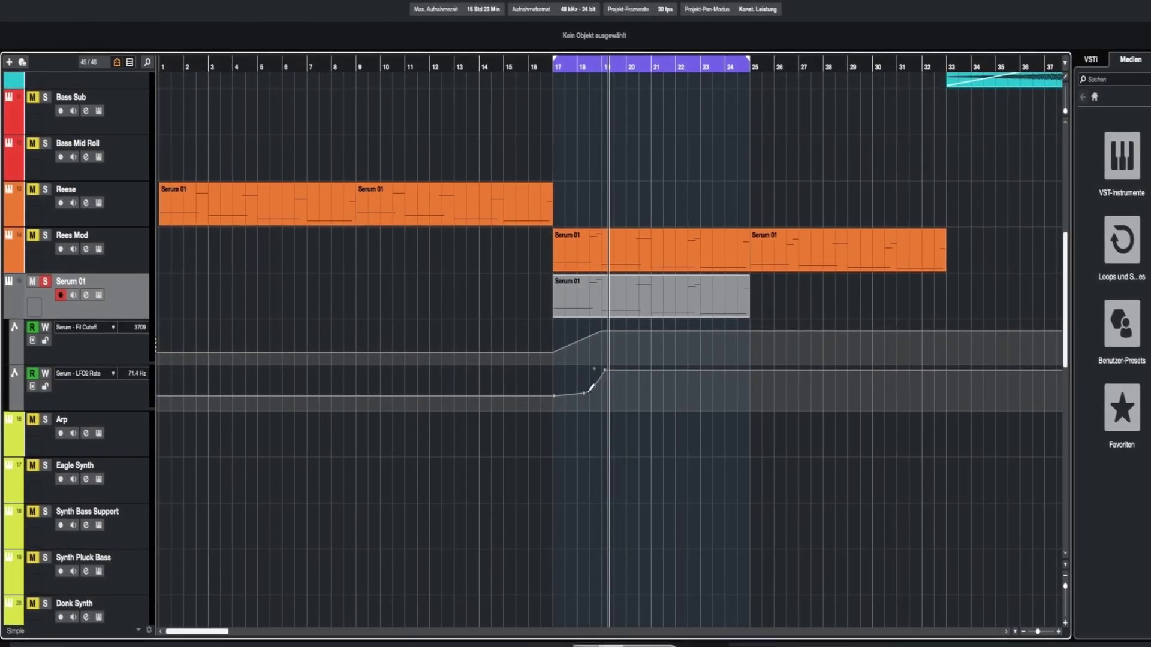
left_click_drag(615, 380, 614, 398)
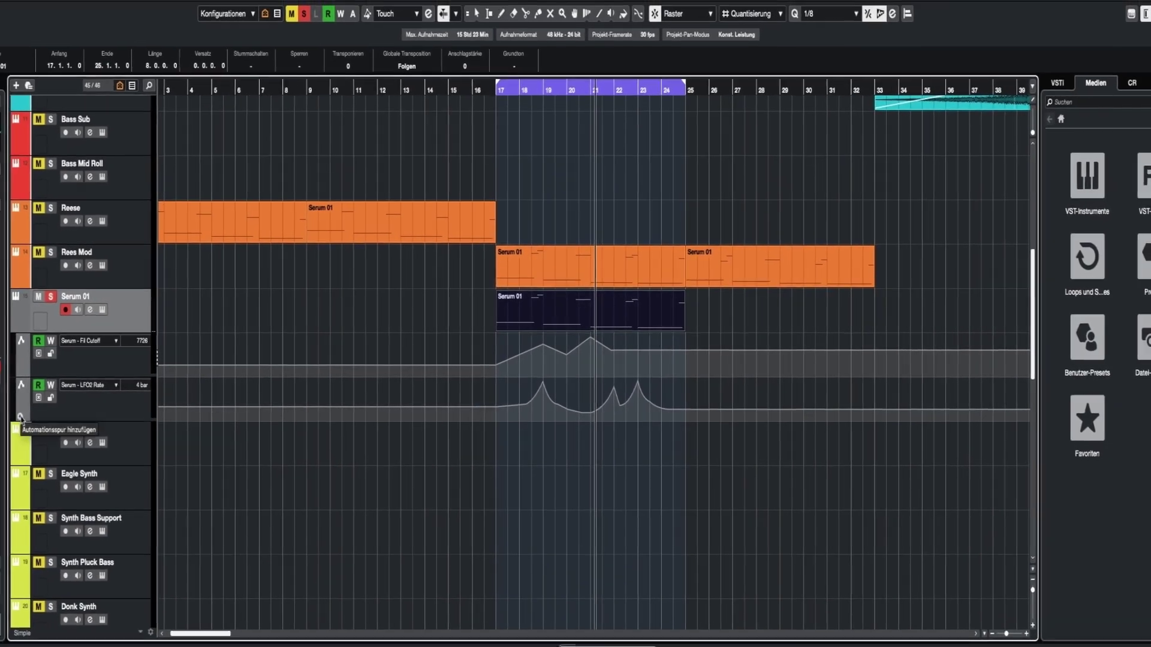
- Add a third automation lane to the Serum 01 track, below the LFO2 Rate lane
left_click(3, 418)
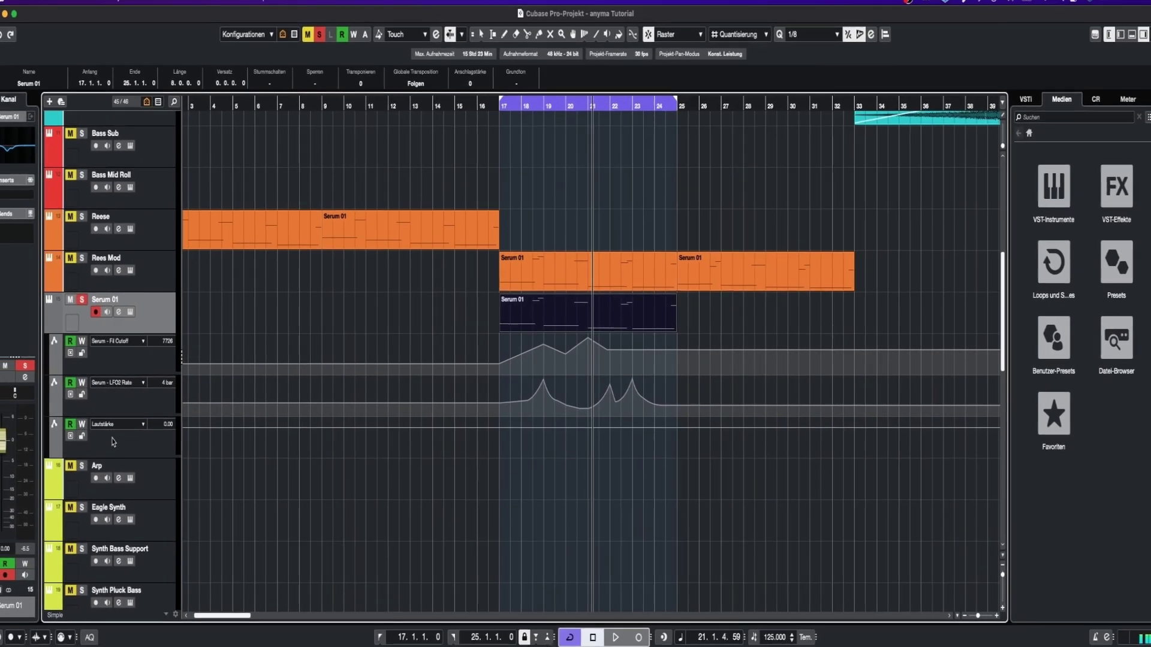
left_click(102, 446)
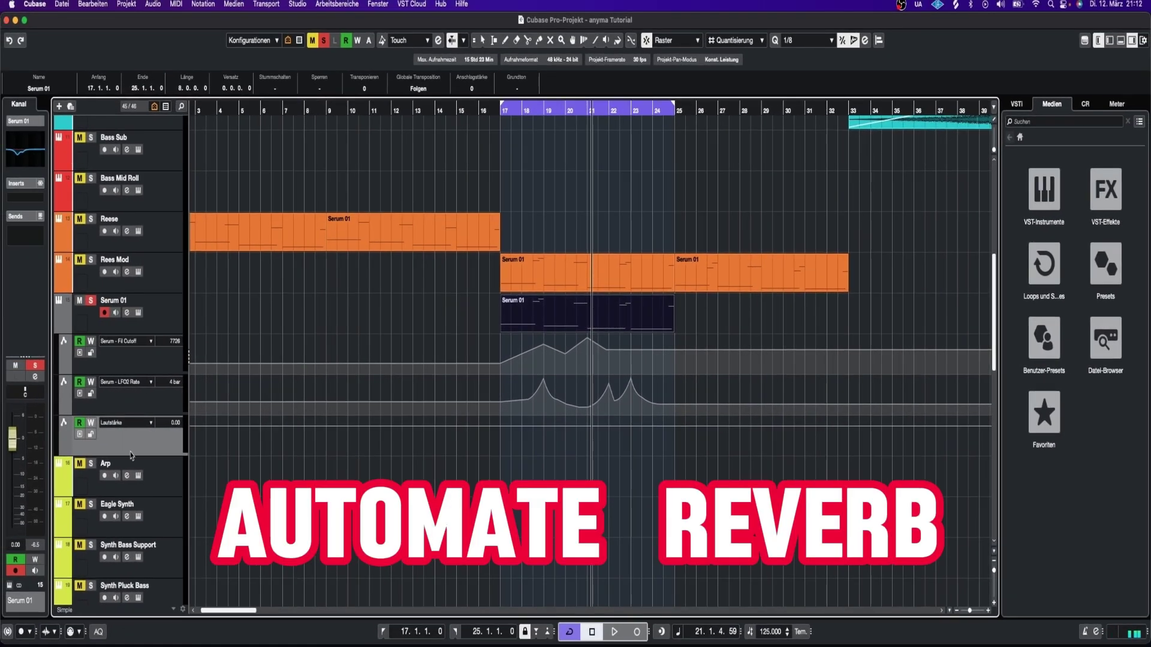
- Examine the ValhallaRoom and FabFilter Pro-Q 3 insert settings on the Reverb Reese effect channel
scroll(132, 459, "down", 15)
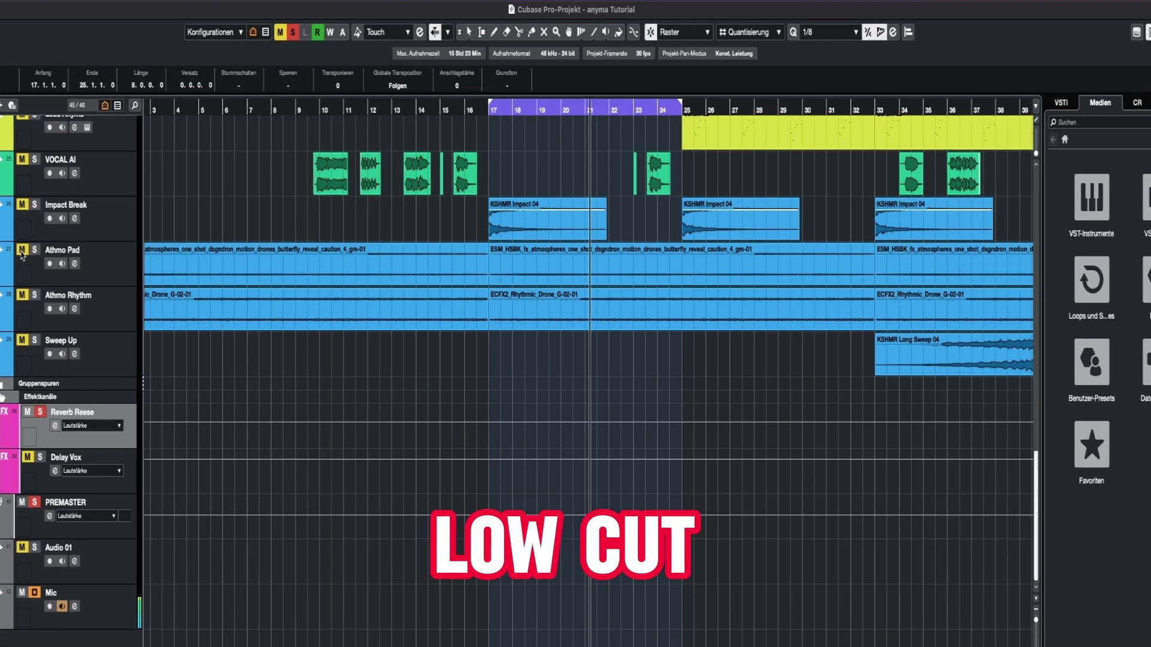
left_click(21, 215)
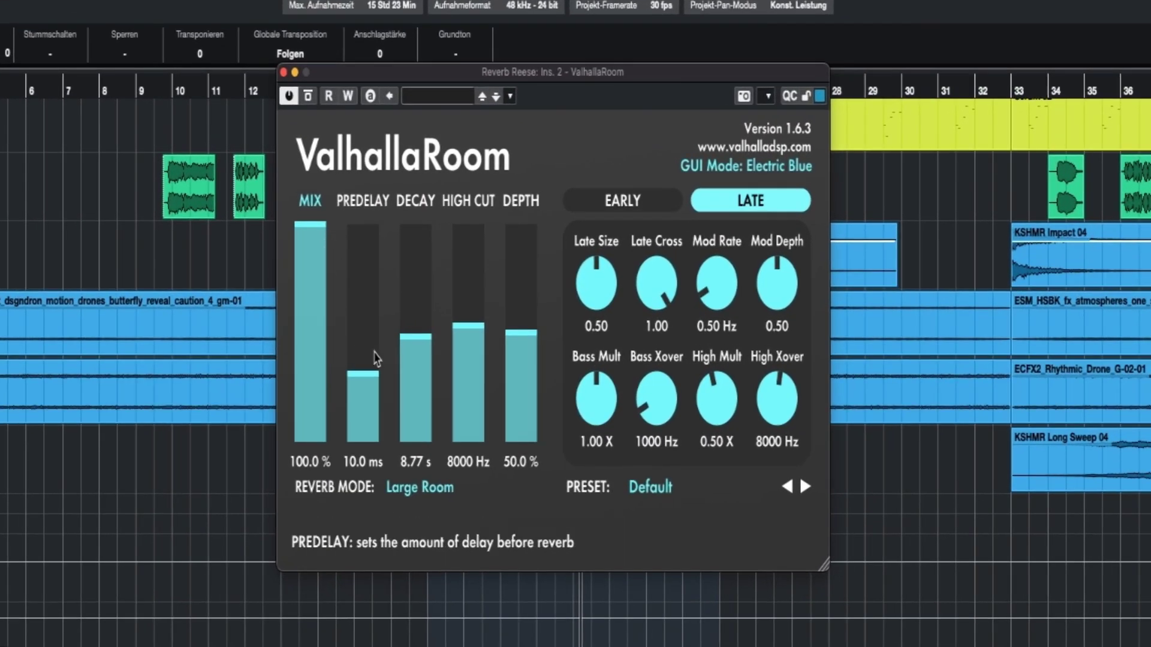
left_click(283, 72)
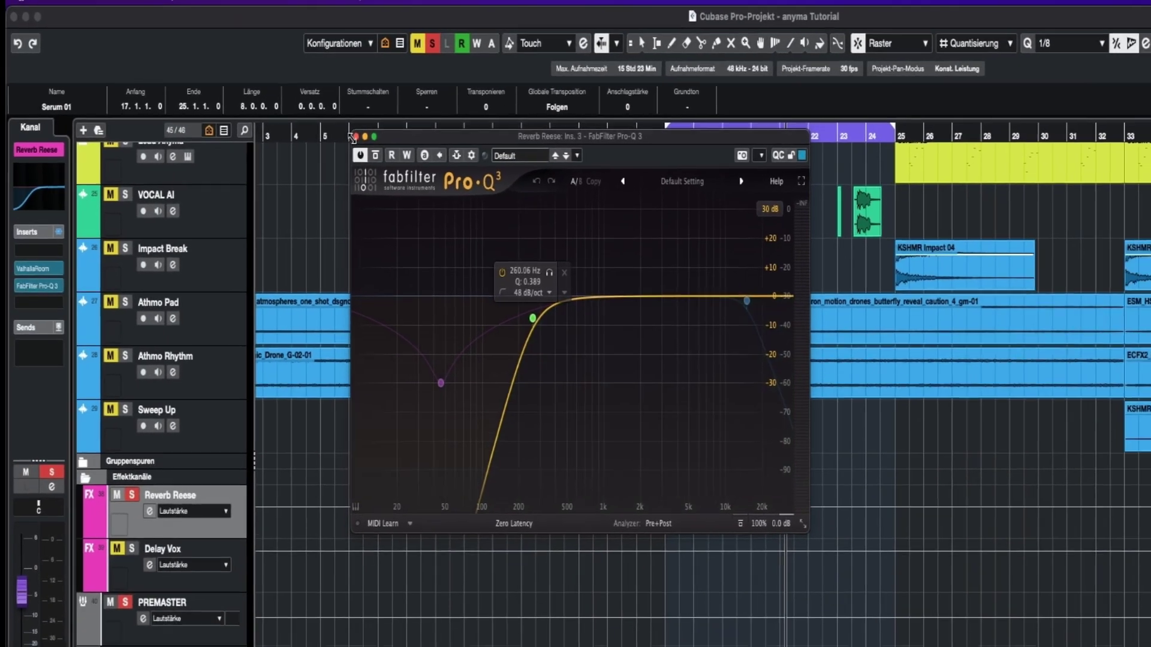
left_click(355, 137)
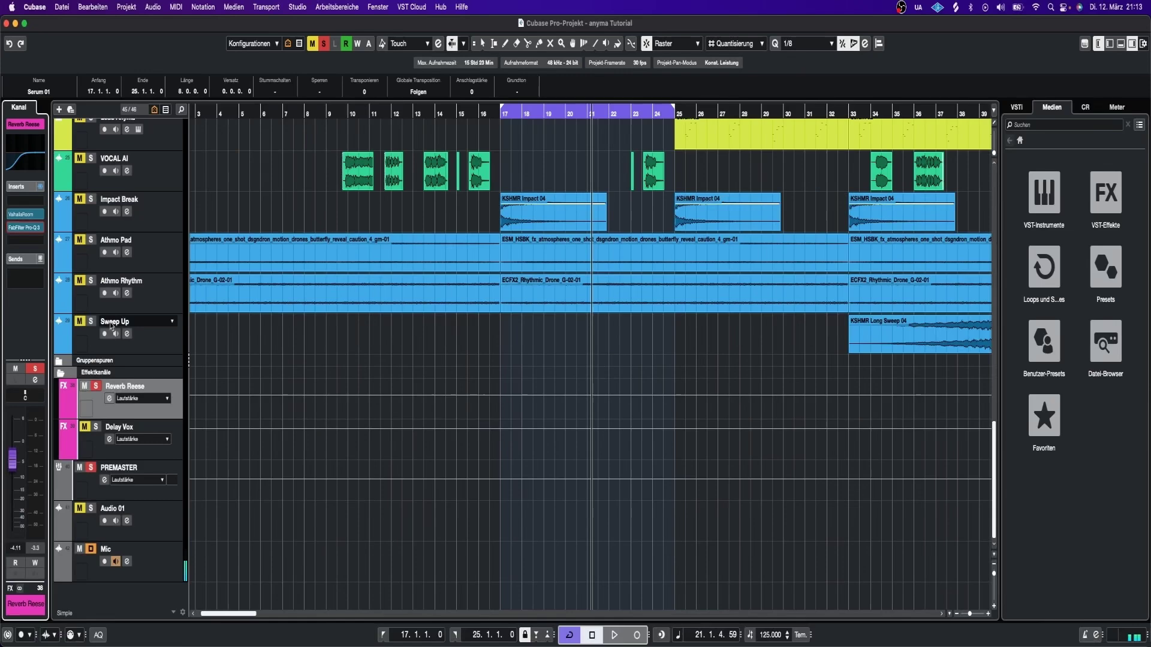
- Draw automation for Serum 01's Reverb Reese send, with short high-level bursts ending at bars 19 and 21
left_click_drag(198, 333, 200, 338)
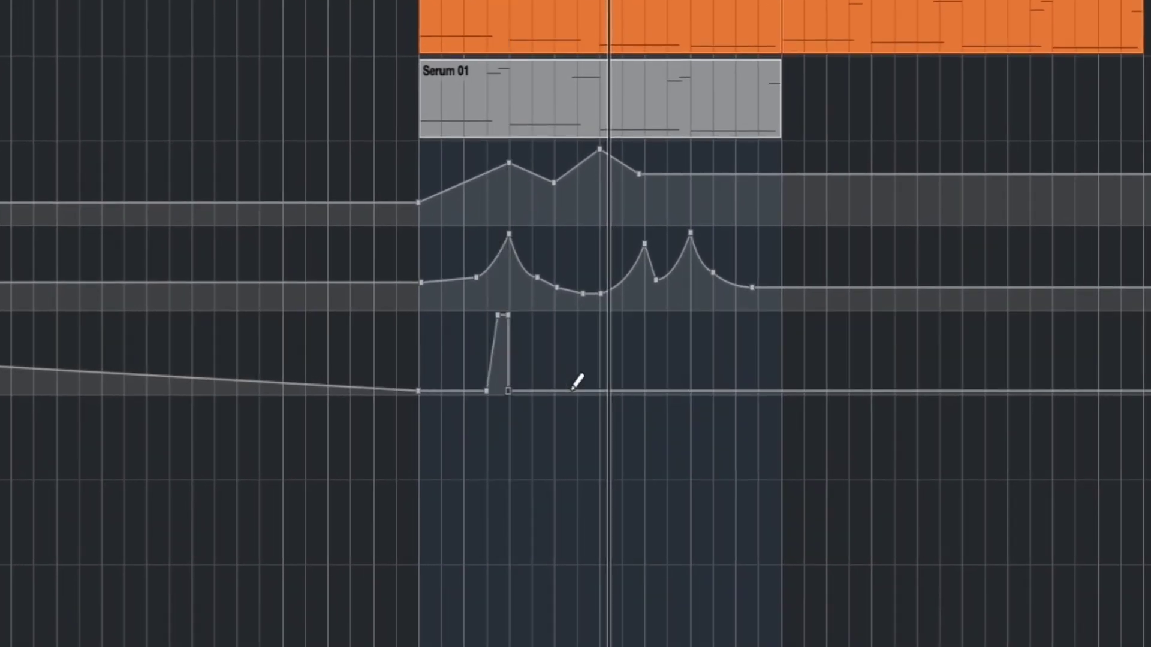
left_click_drag(567, 387, 596, 314)
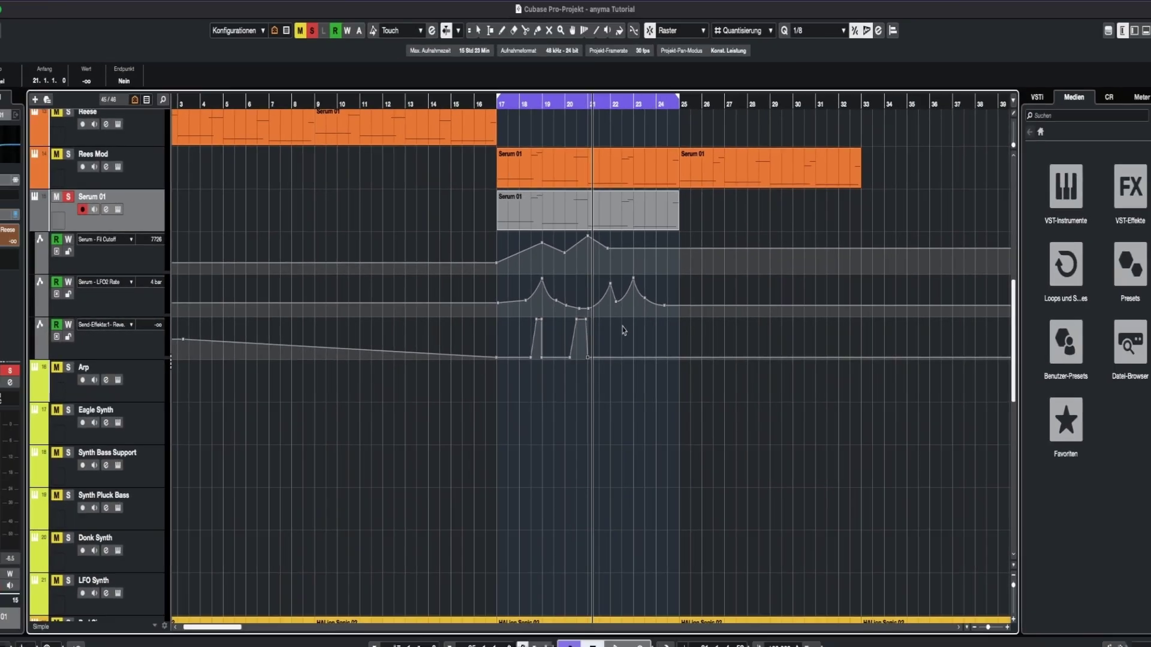
- Play the looped section from bar 17 to audition the cutoff, LFO2 rate and reverb send automation, and stop playback
scroll(504, 466, "left", 3)
key("space")
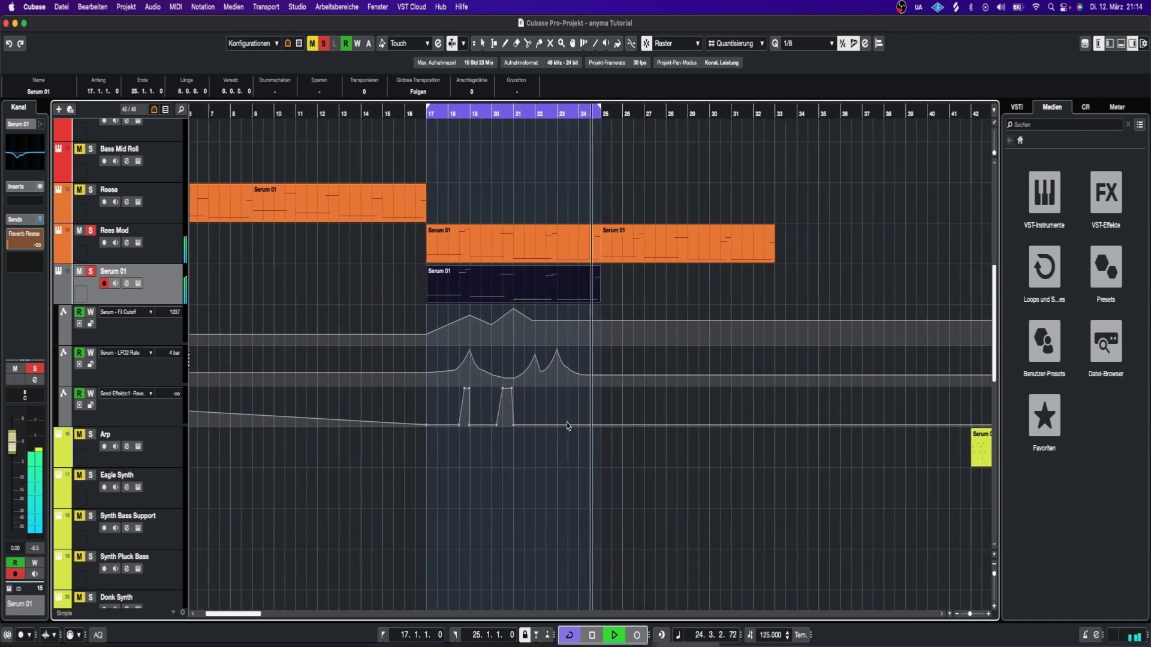
key("space")
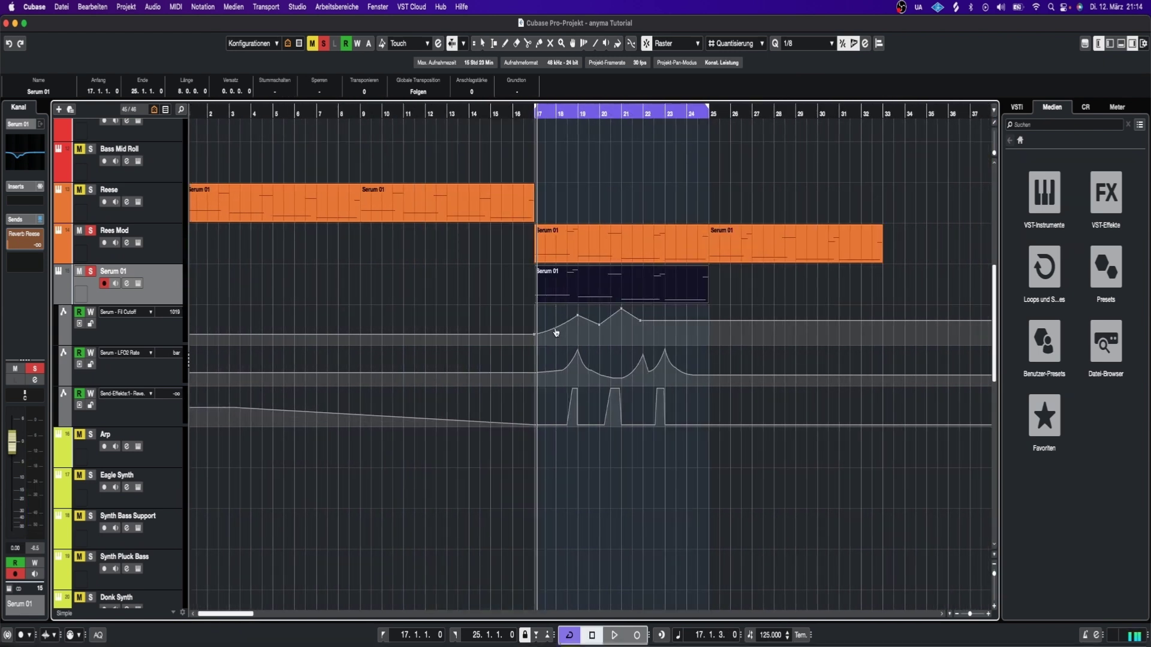